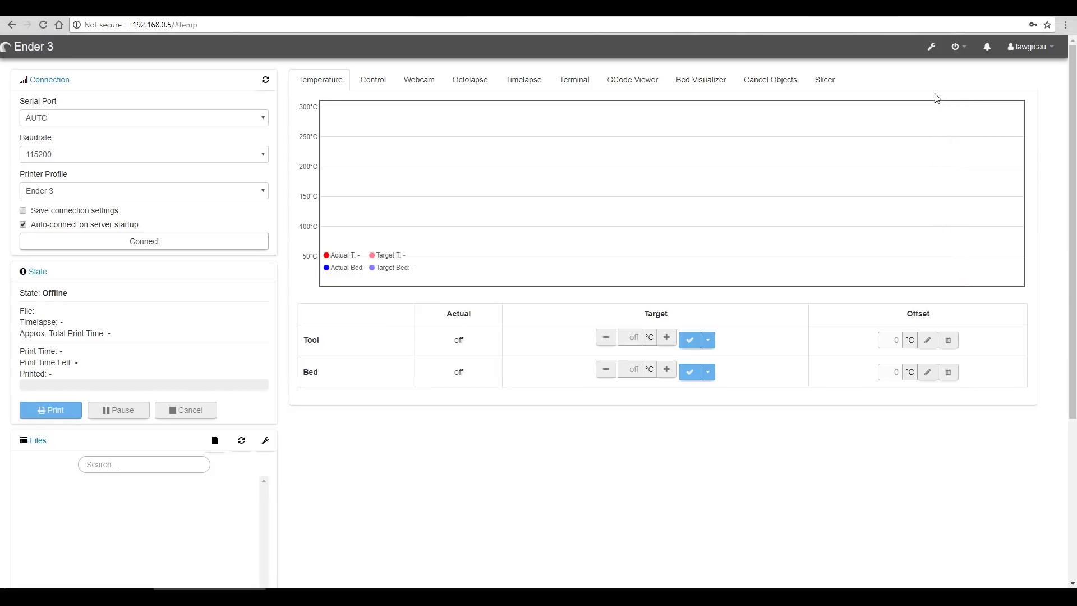
# Open the CuraEngine (<= 15.04) plugin settings and begin Import Profile..
pyautogui.click(931, 48)
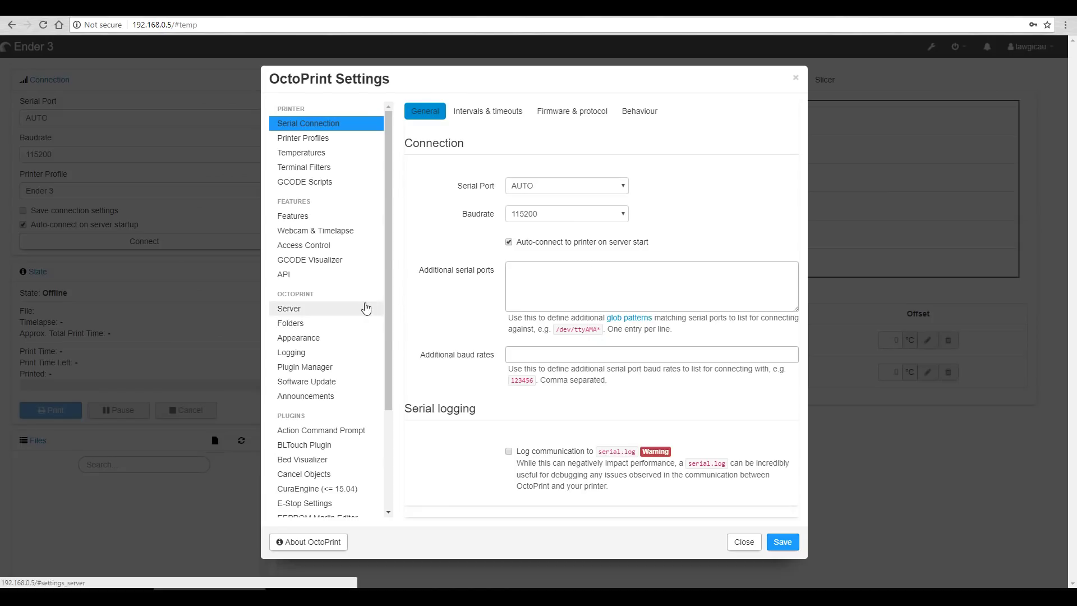
pyautogui.scroll(-1, 365, 308)
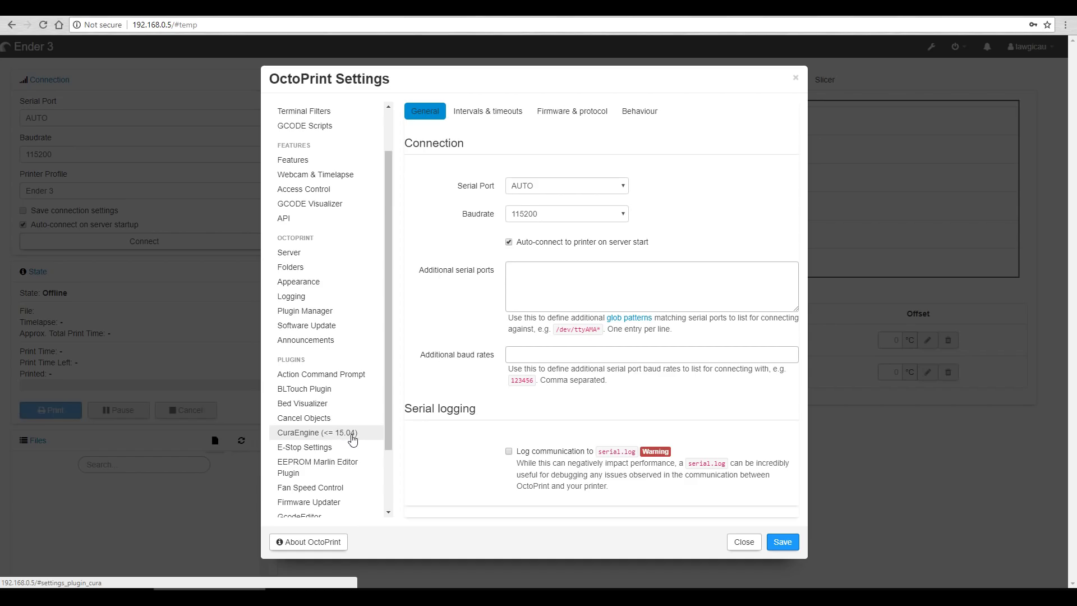
pyautogui.click(353, 440)
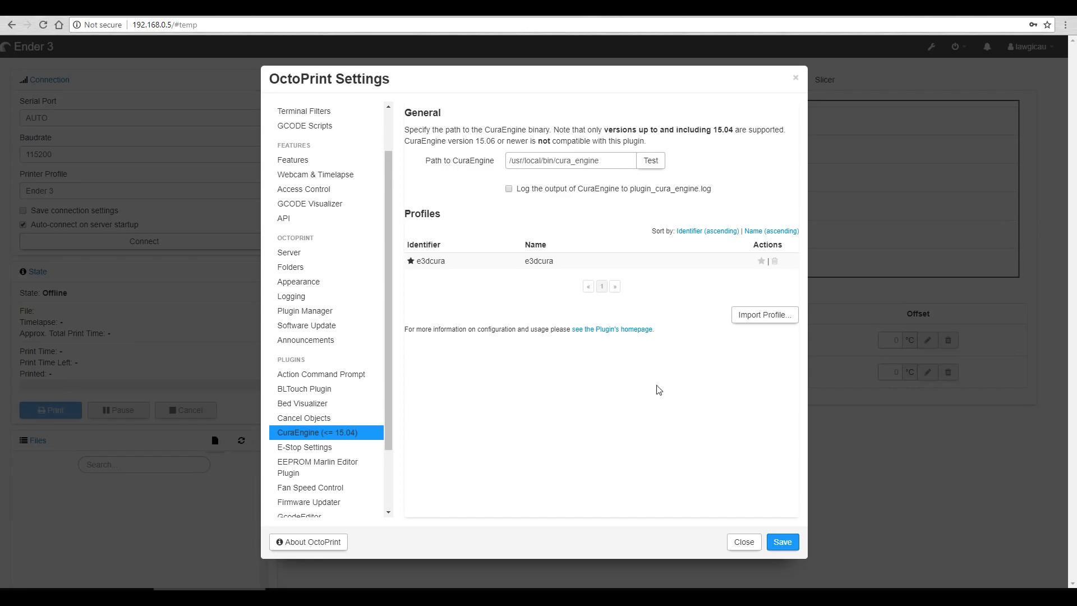
pyautogui.click(739, 318)
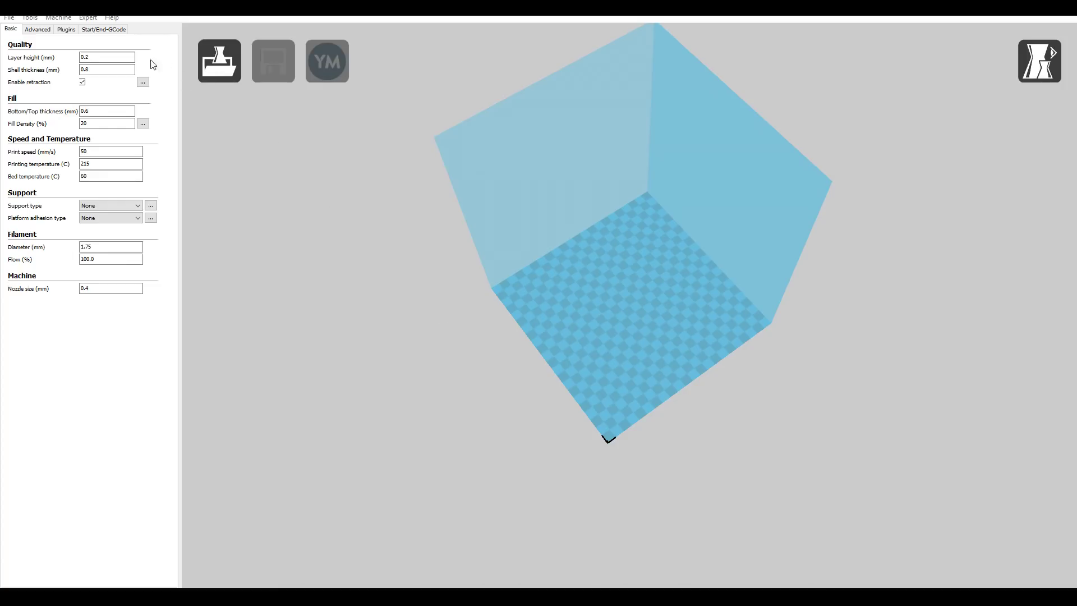
# Review the Ender 3 machine settings in Cura, then start File > Save Profile... to export it
pyautogui.click(60, 21)
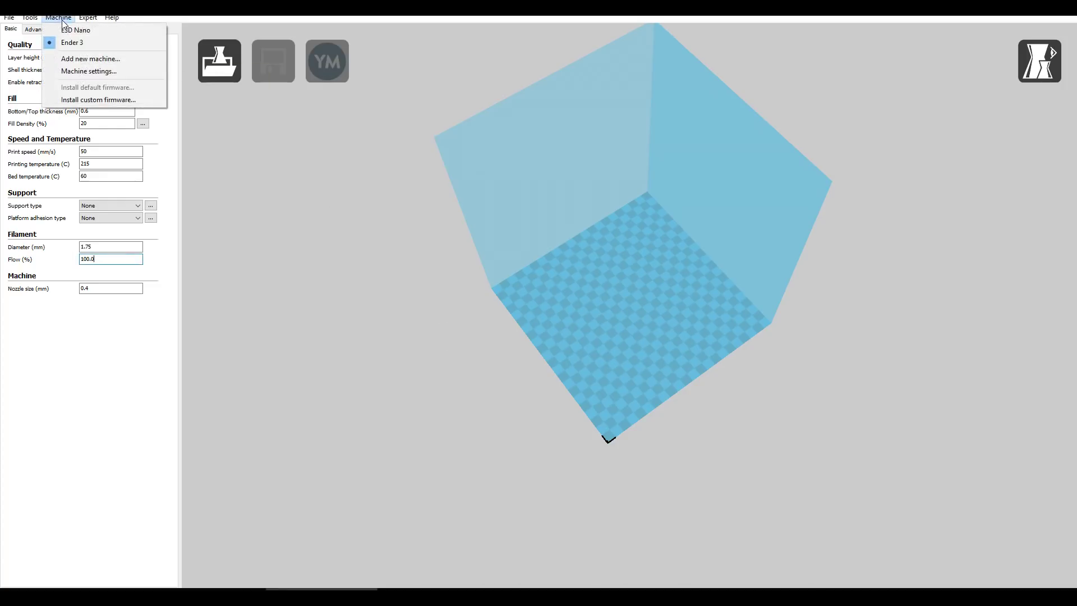
pyautogui.click(78, 72)
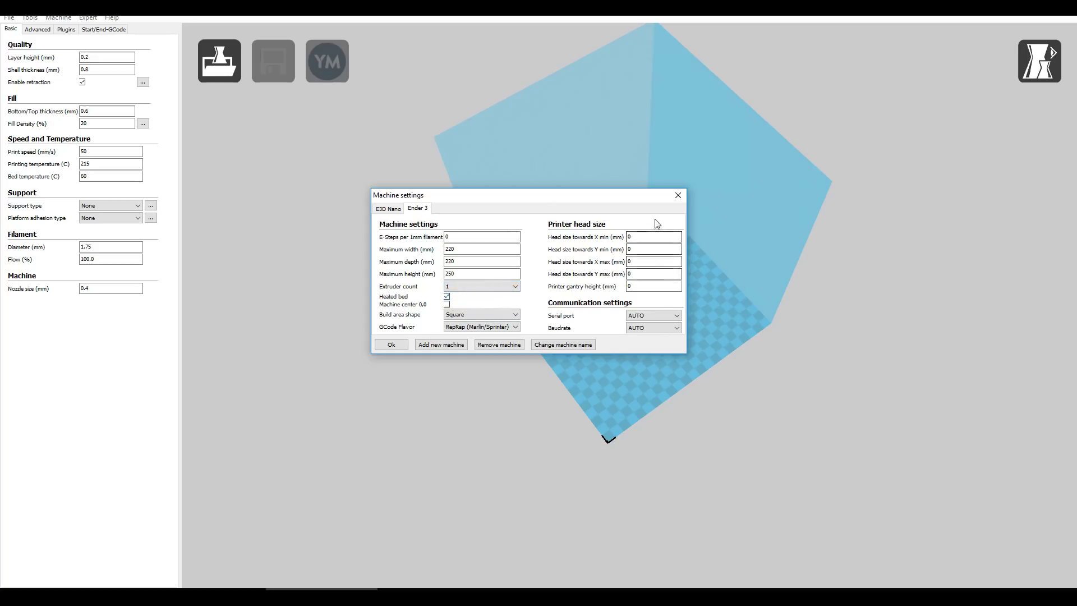
pyautogui.click(401, 346)
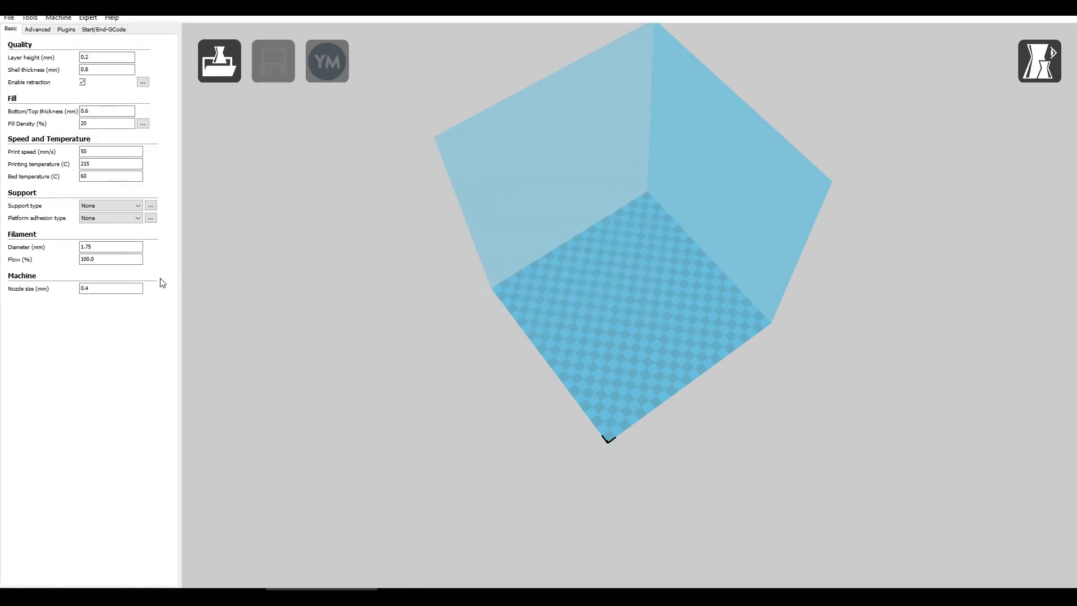
pyautogui.click(102, 247)
pyautogui.click(9, 17)
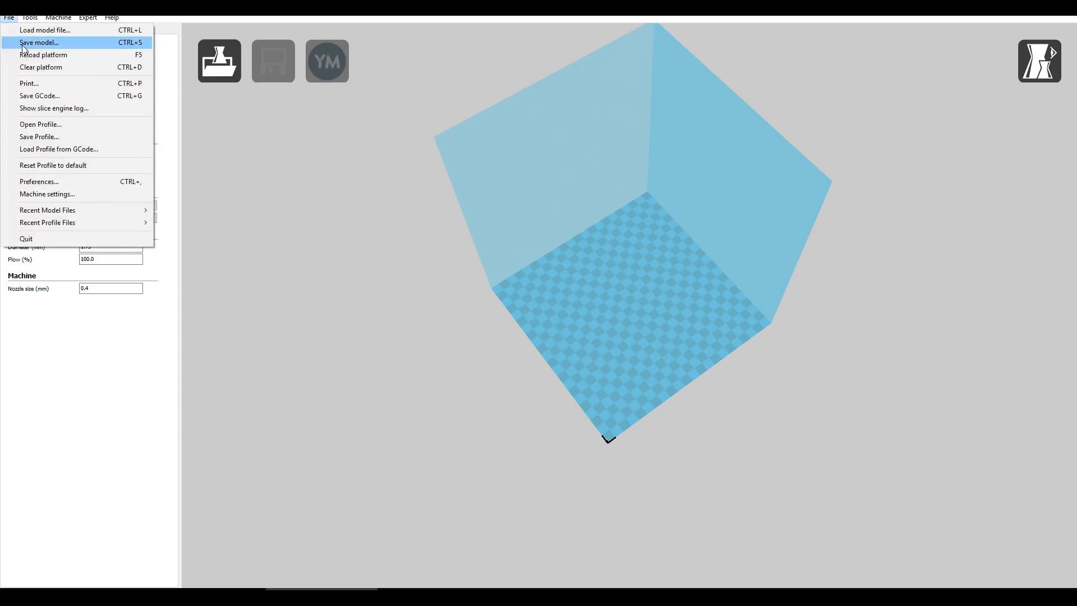
pyautogui.click(56, 137)
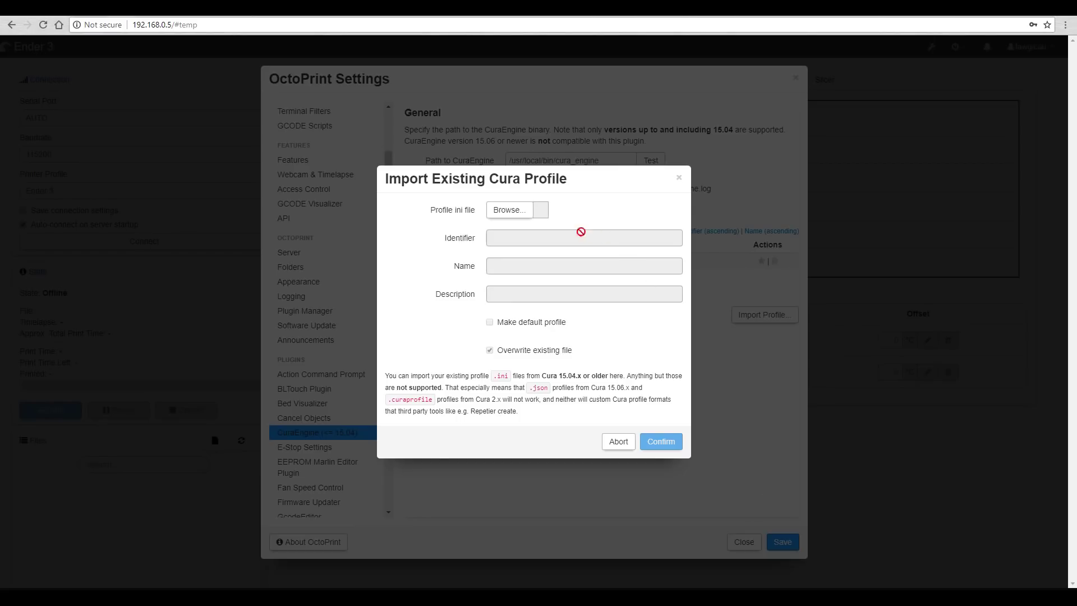
# Import ender3cura.ini from Downloads as the default profile and save the settings
pyautogui.click(515, 214)
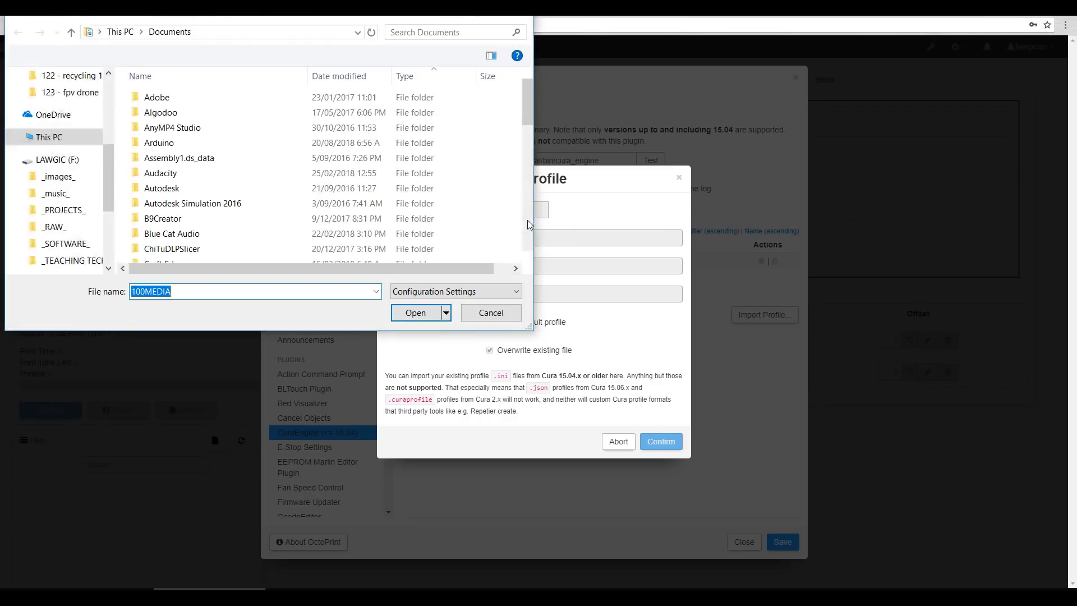
pyautogui.click(59, 165)
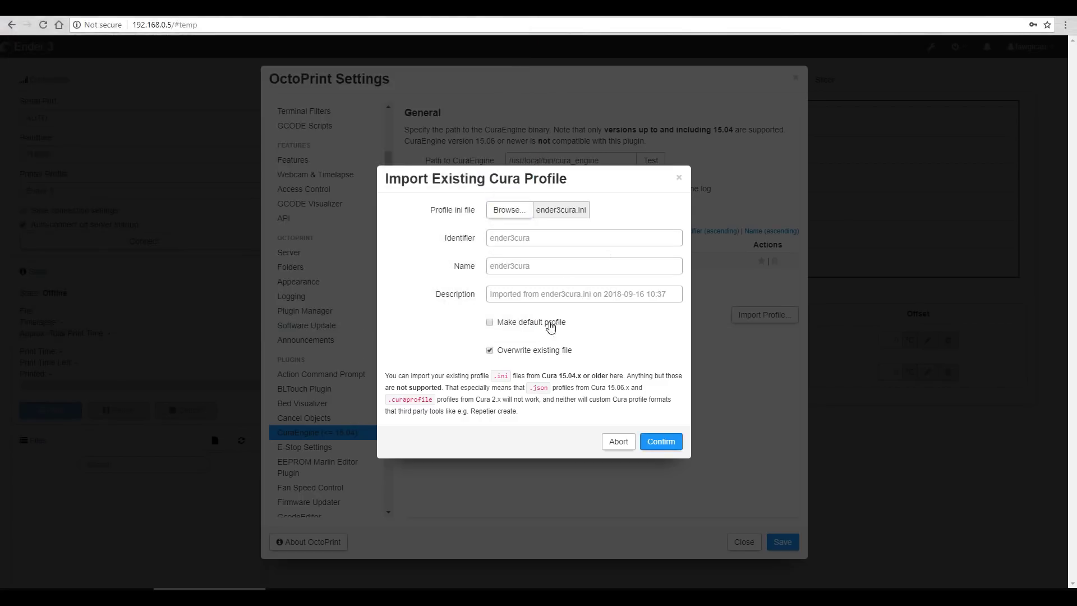
pyautogui.click(548, 324)
pyautogui.click(662, 441)
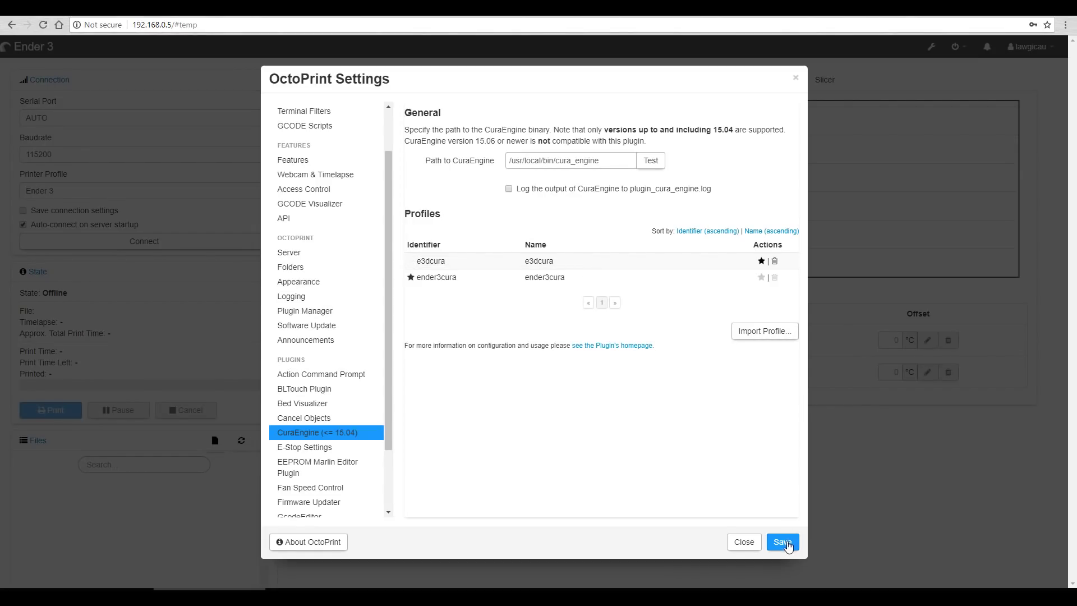
pyautogui.click(785, 541)
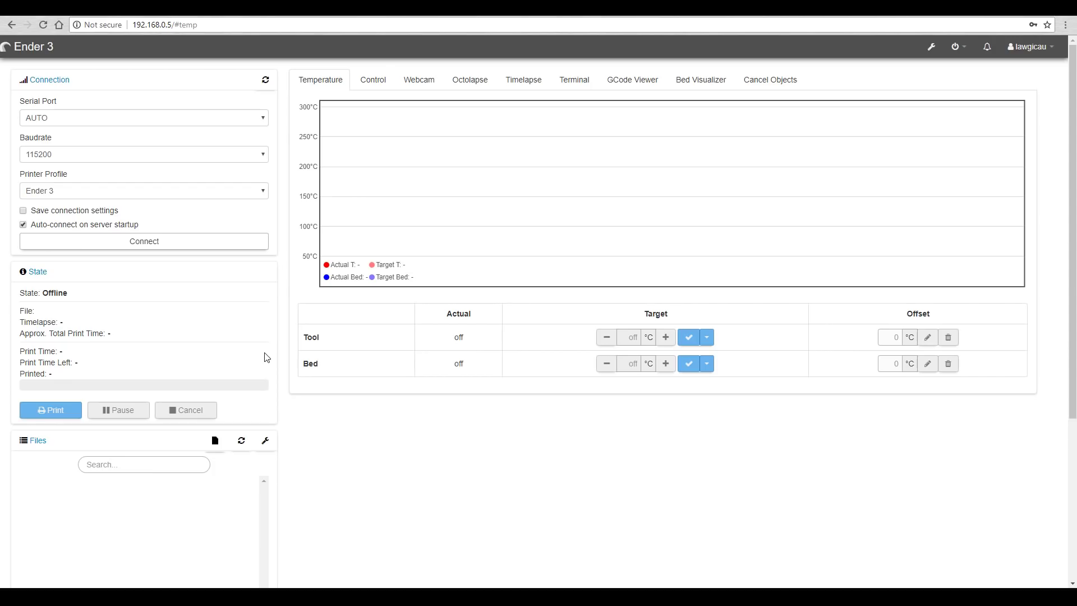
# Upload cube.stl to OctoPrint
pyautogui.scroll(-4, 267, 357)
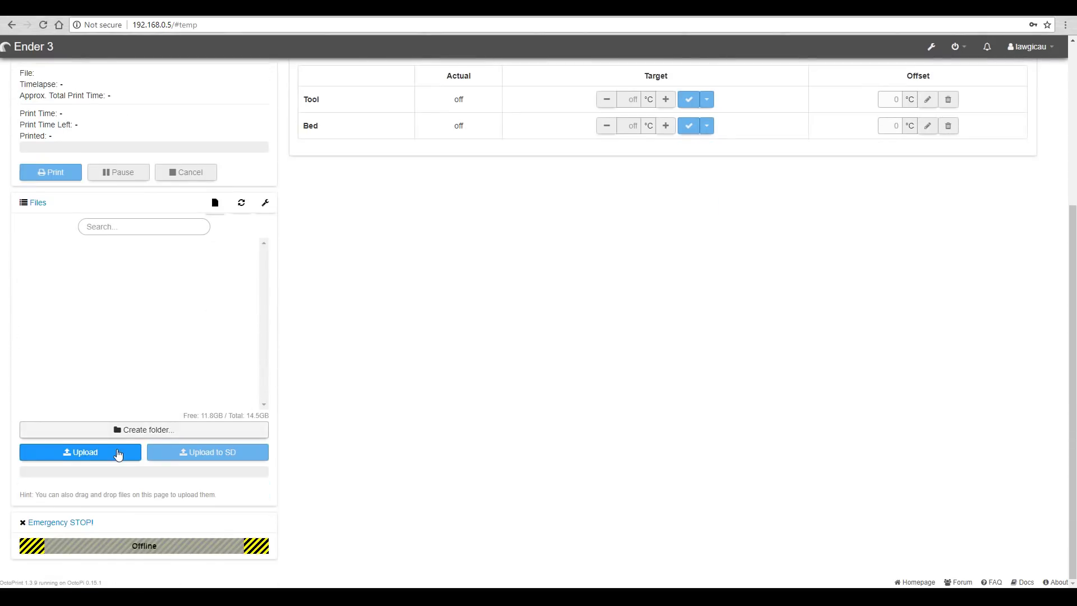
pyautogui.click(118, 453)
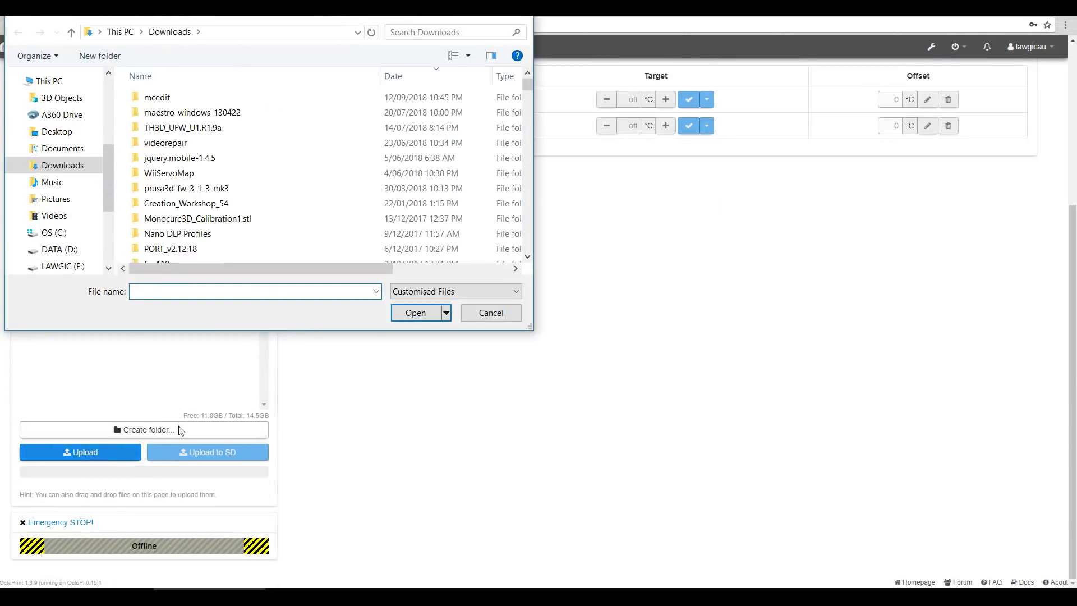
pyautogui.write('cube')
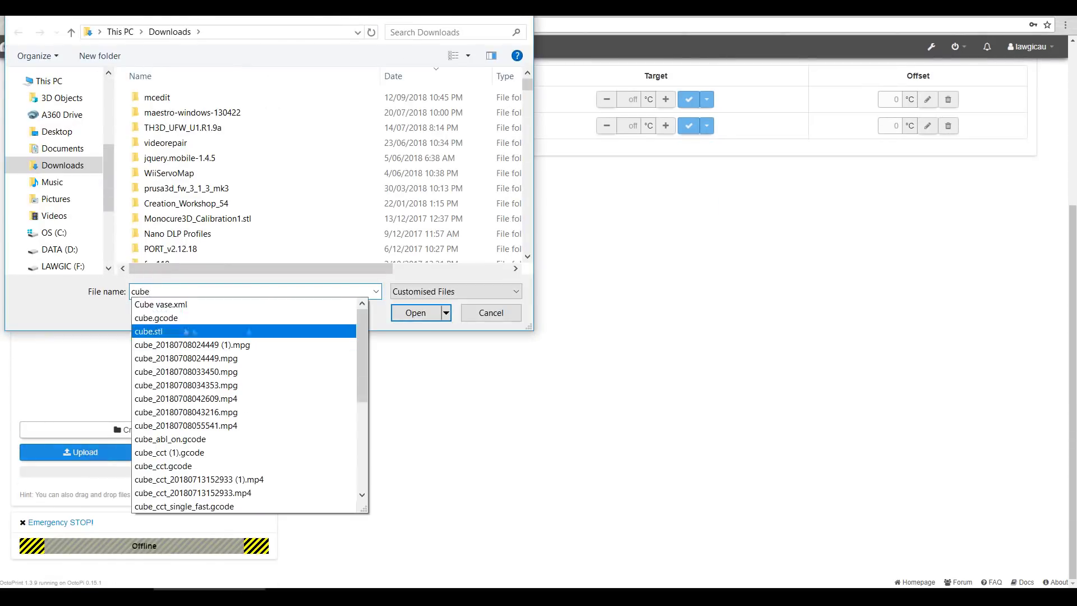
pyautogui.press('Return')
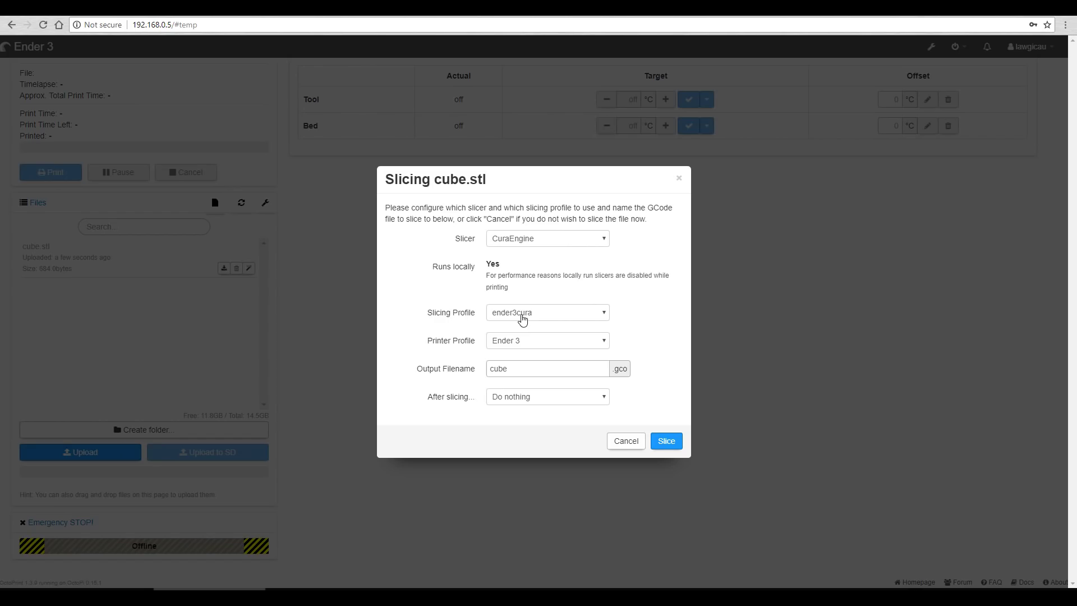
# Slice cube.stl with the ender3cura profile and Ender 3 printer into cube.gco
pyautogui.click(533, 343)
pyautogui.click(534, 344)
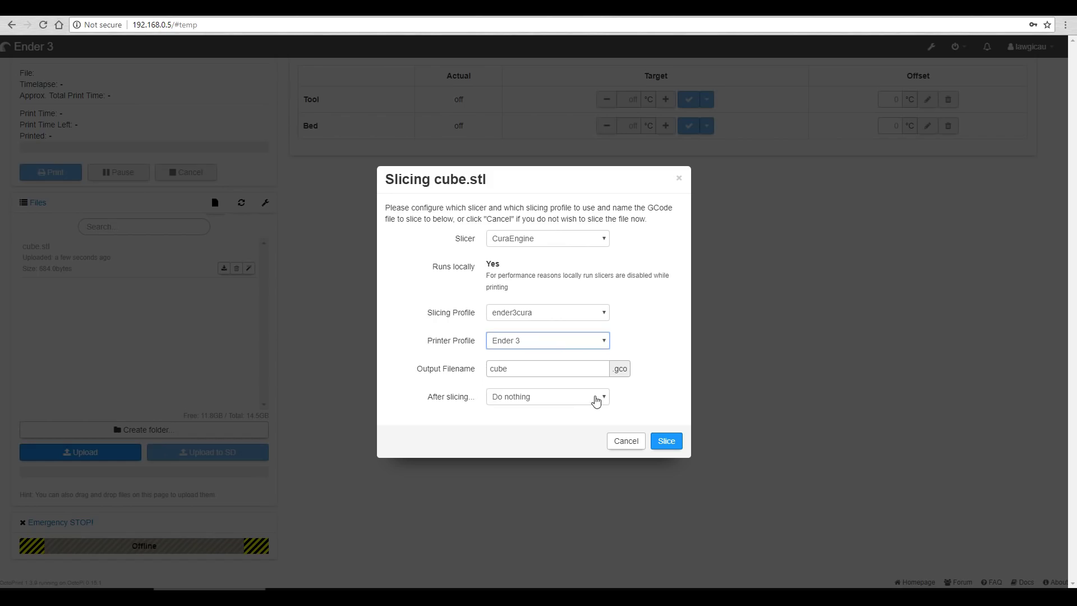
pyautogui.click(669, 409)
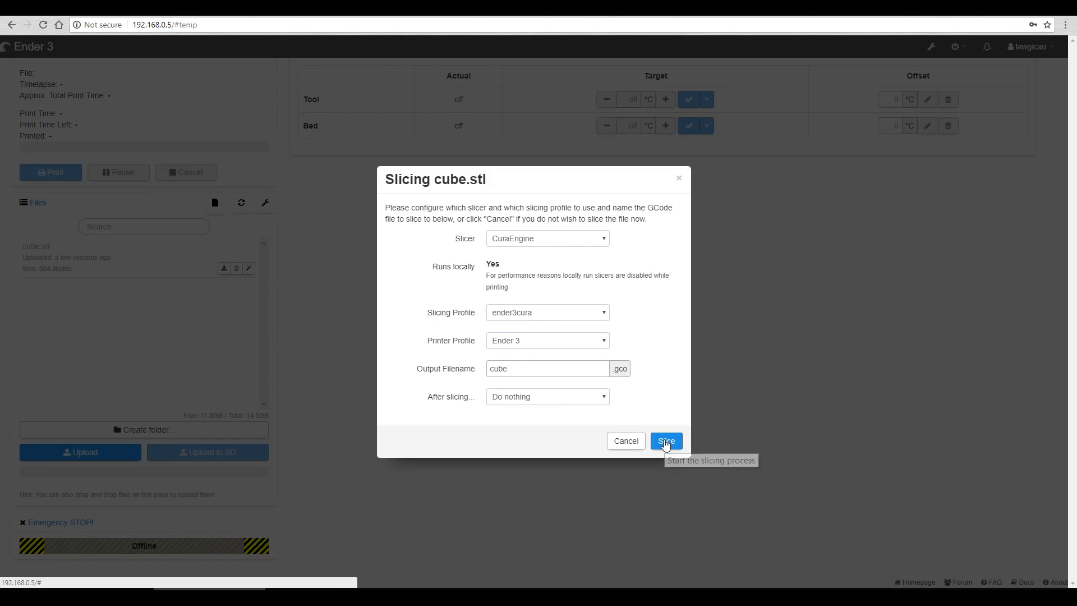
pyautogui.click(666, 440)
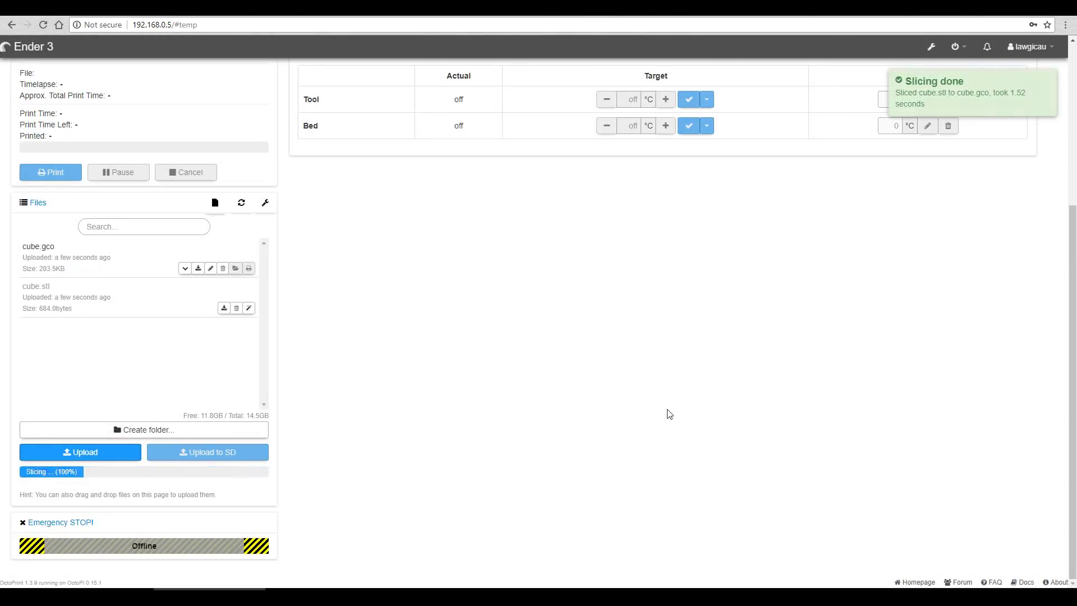
pyautogui.scroll(4, 668, 413)
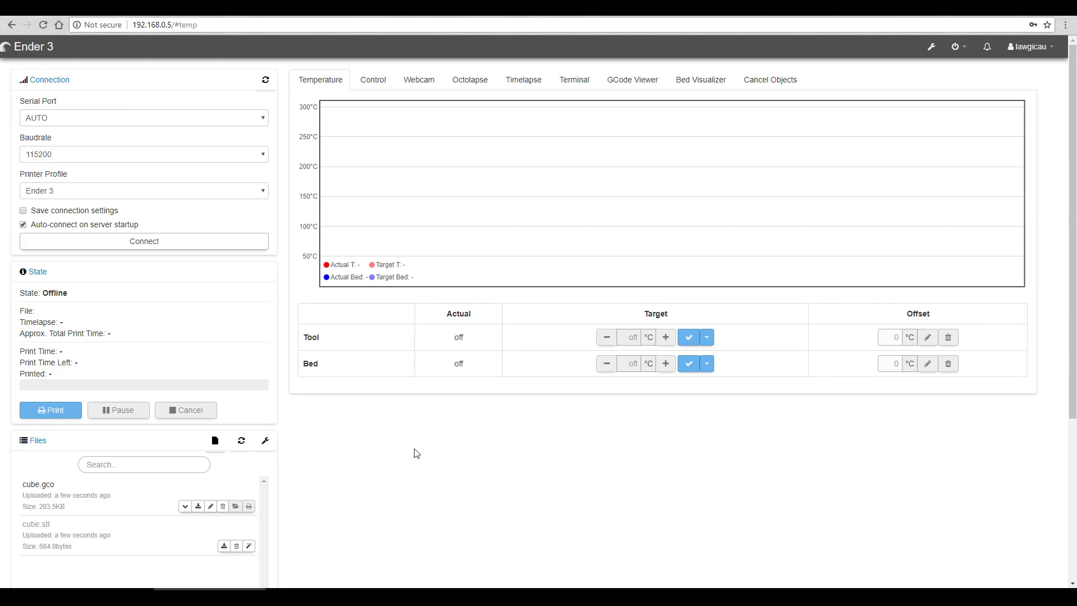
# Find 'slic3r' in the Plugin Manager, install OctoPrint-Slic3r, and restart the server
pyautogui.click(168, 9)
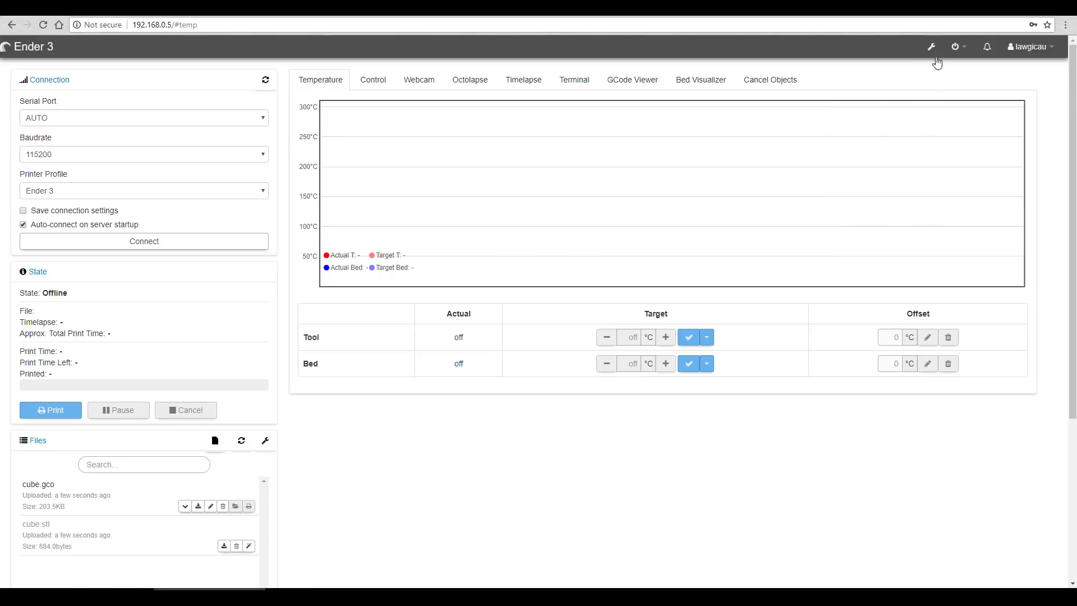
pyautogui.click(931, 47)
pyautogui.click(304, 367)
pyautogui.click(594, 395)
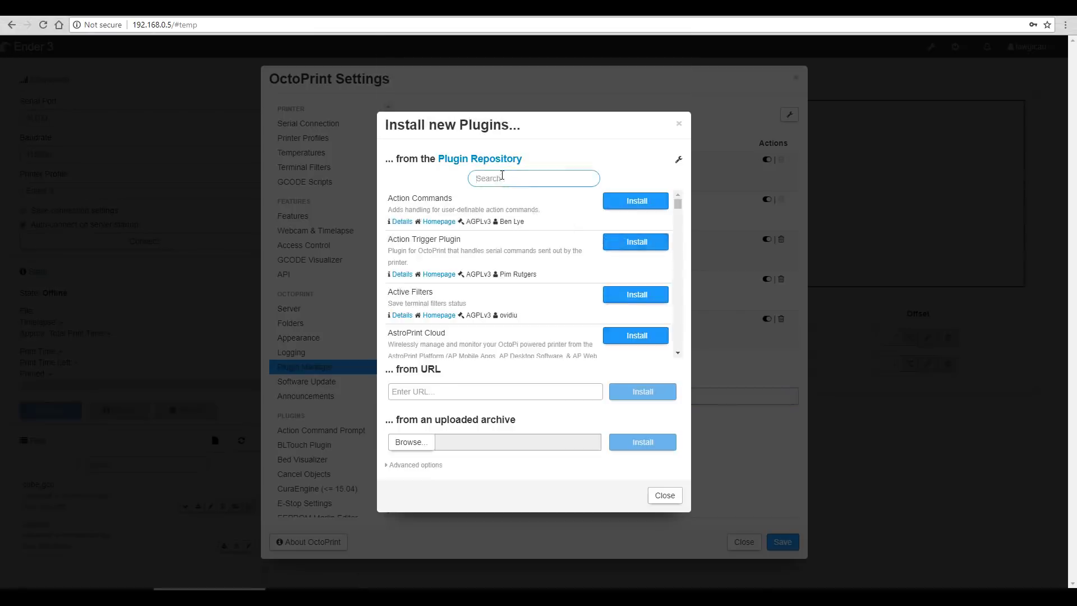
pyautogui.write('slic3r')
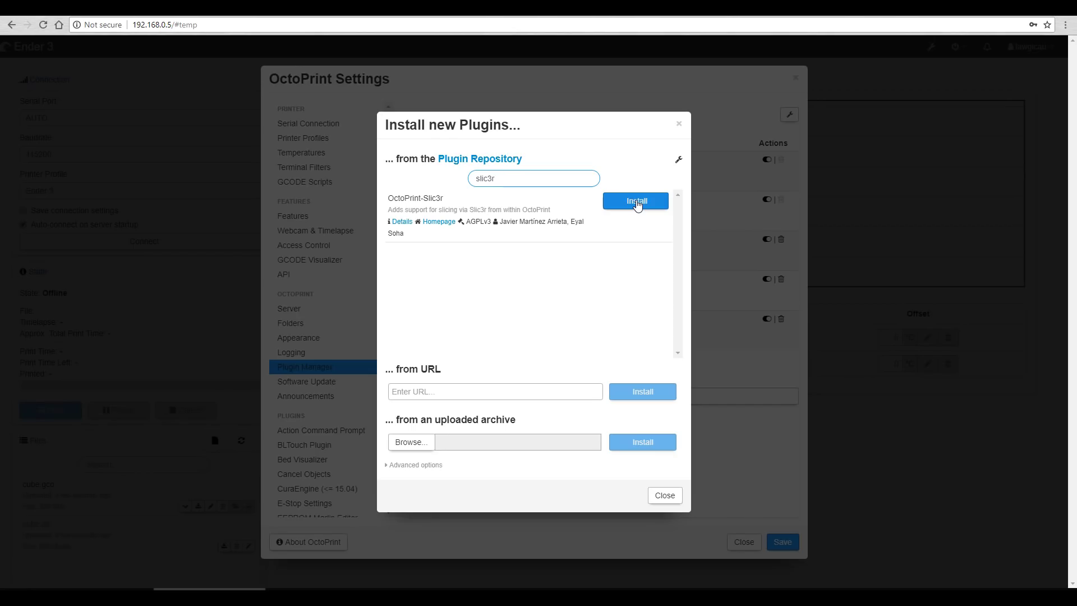
pyautogui.click(637, 202)
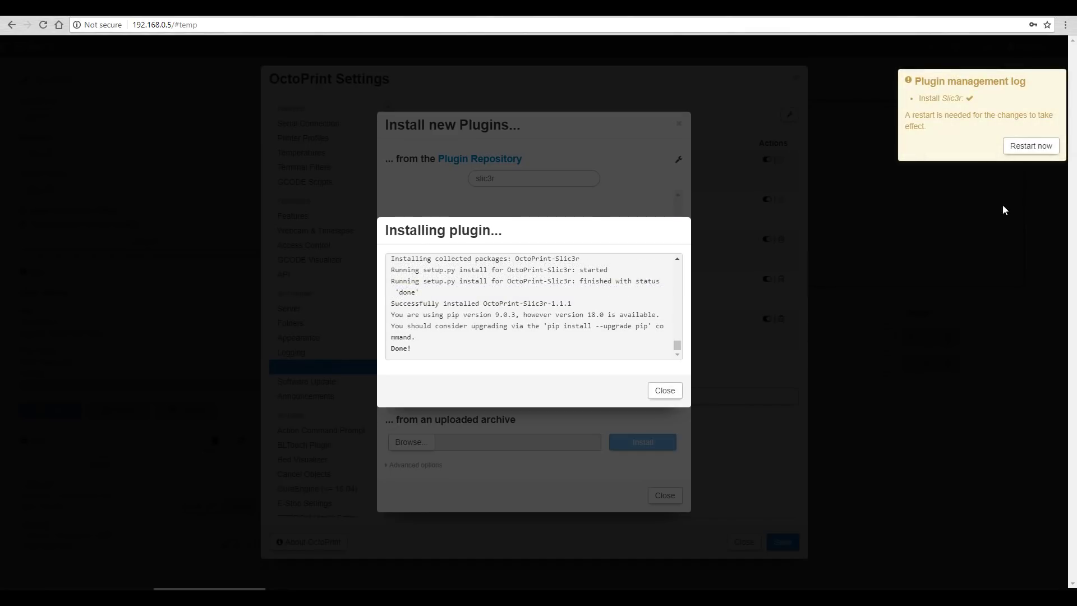
pyautogui.click(1029, 147)
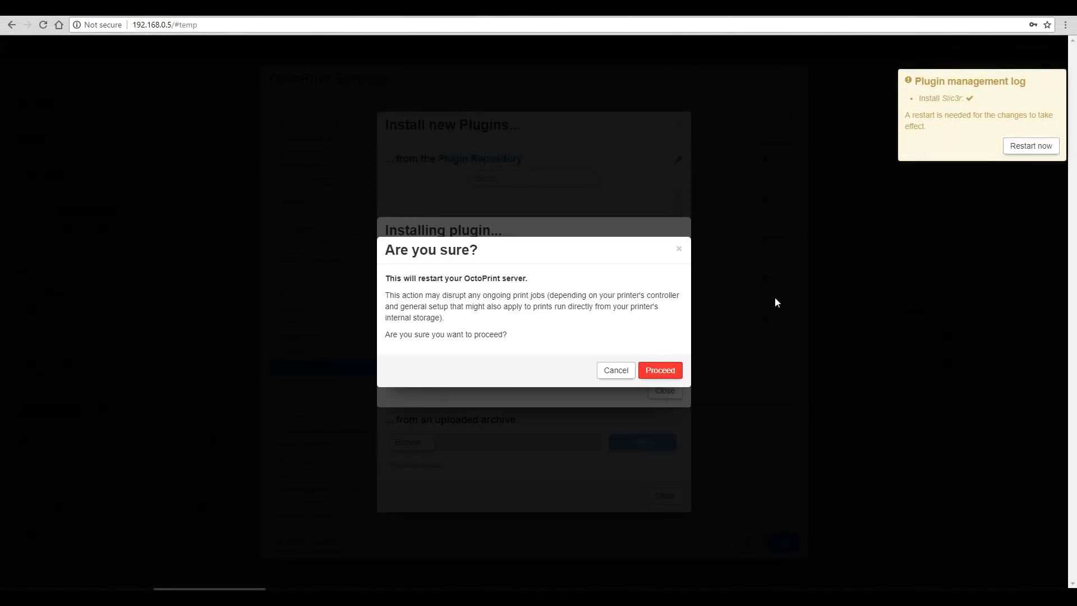
pyautogui.click(666, 374)
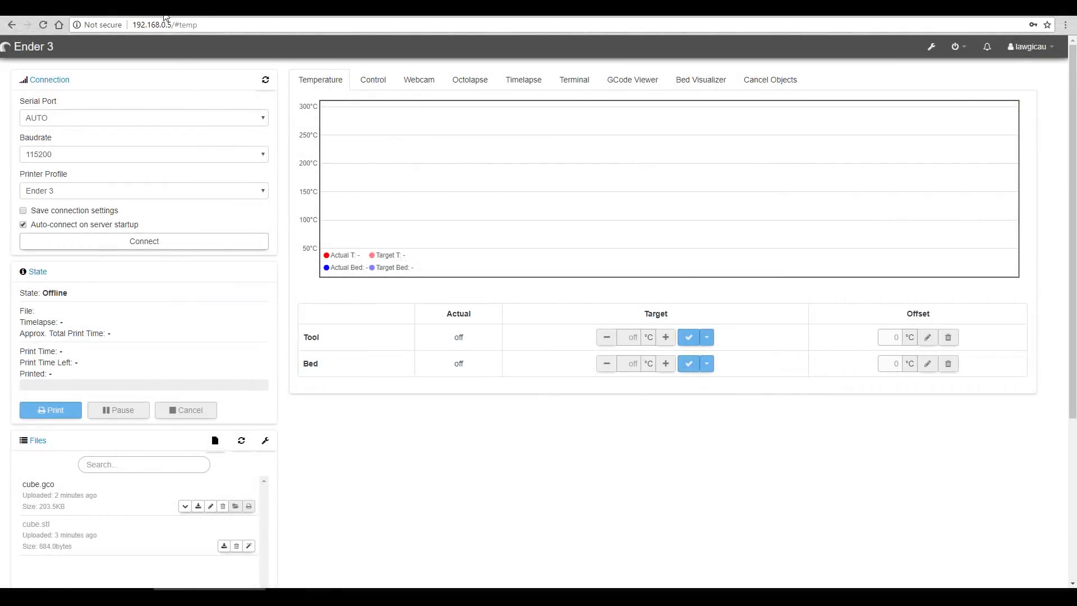
# Scroll the plugins.octoprint.org Slic3r page down to the install script steps
pyautogui.click(164, 17)
pyautogui.scroll(-7, 534, 343)
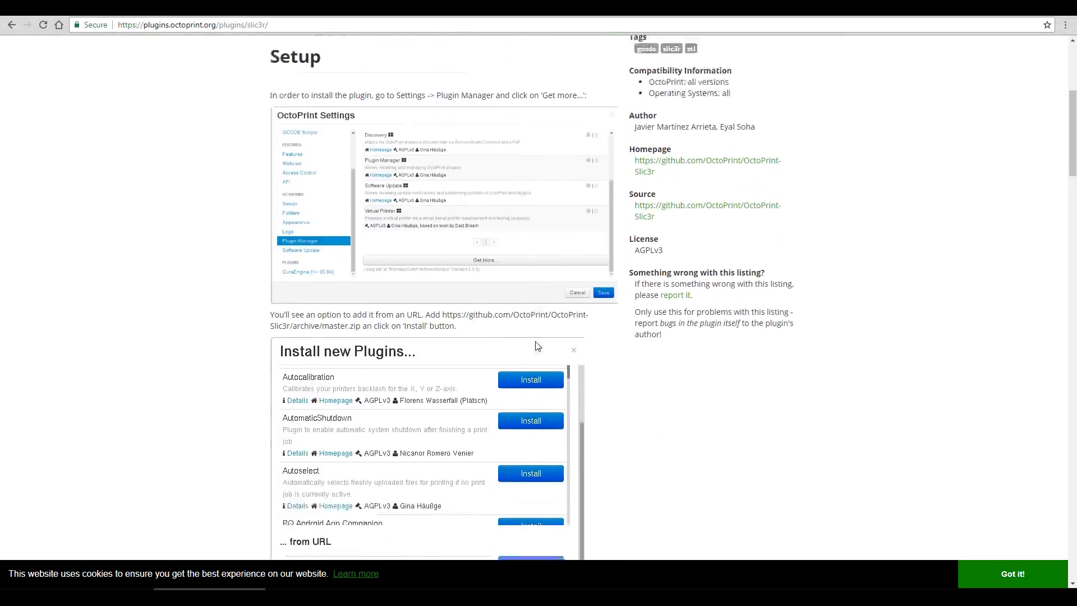
pyautogui.scroll(-9, 537, 346)
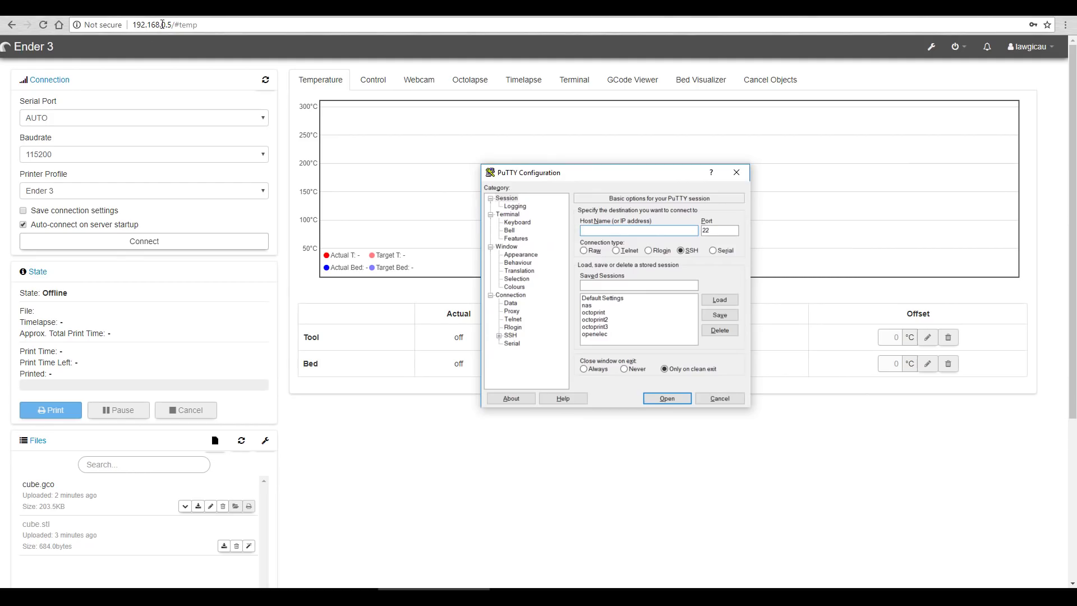
# Connect PuTTY over SSH to 192.168.0.5, accept the host key, and shift the terminal right
pyautogui.write('92.168.0.5')
pyautogui.click(667, 398)
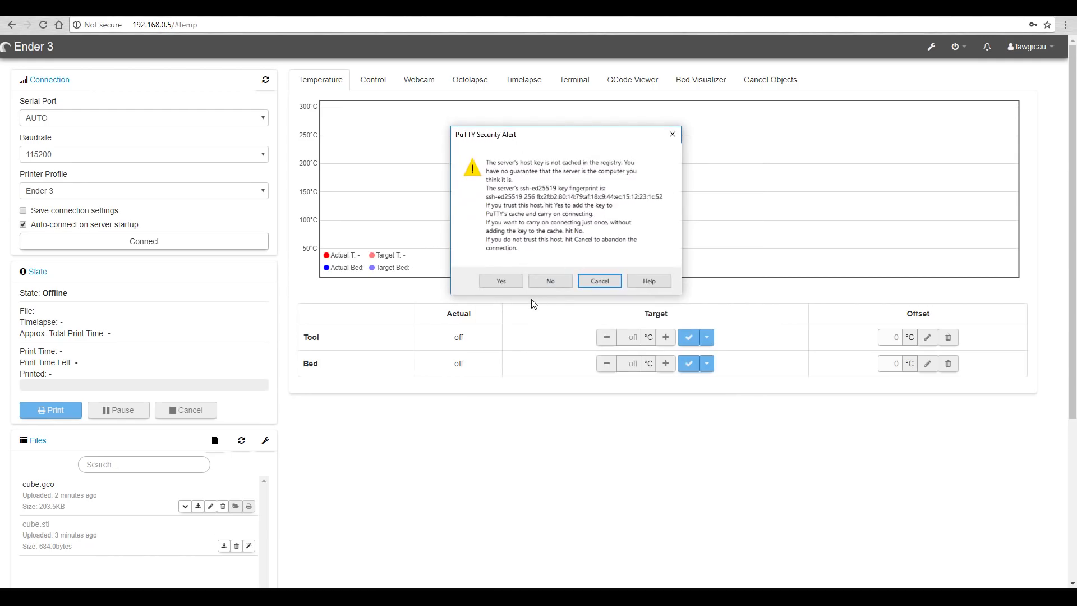
pyautogui.click(497, 284)
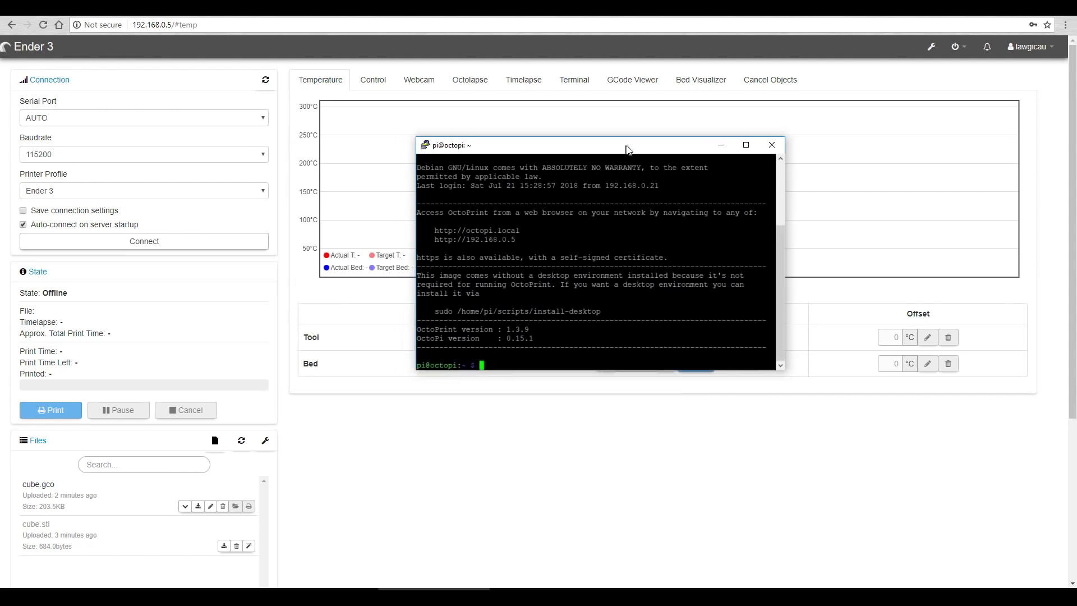
pyautogui.moveTo(635, 143); pyautogui.dragTo(706, 140)
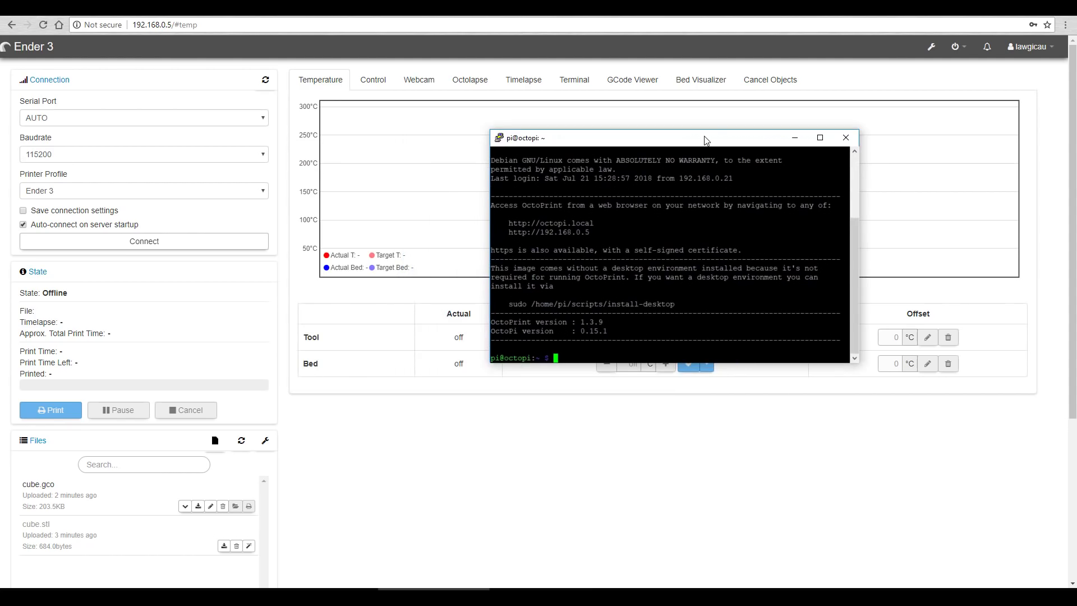
# Show the Slic3r page beside the PuTTY terminal and select the whole install script
pyautogui.click(184, 18)
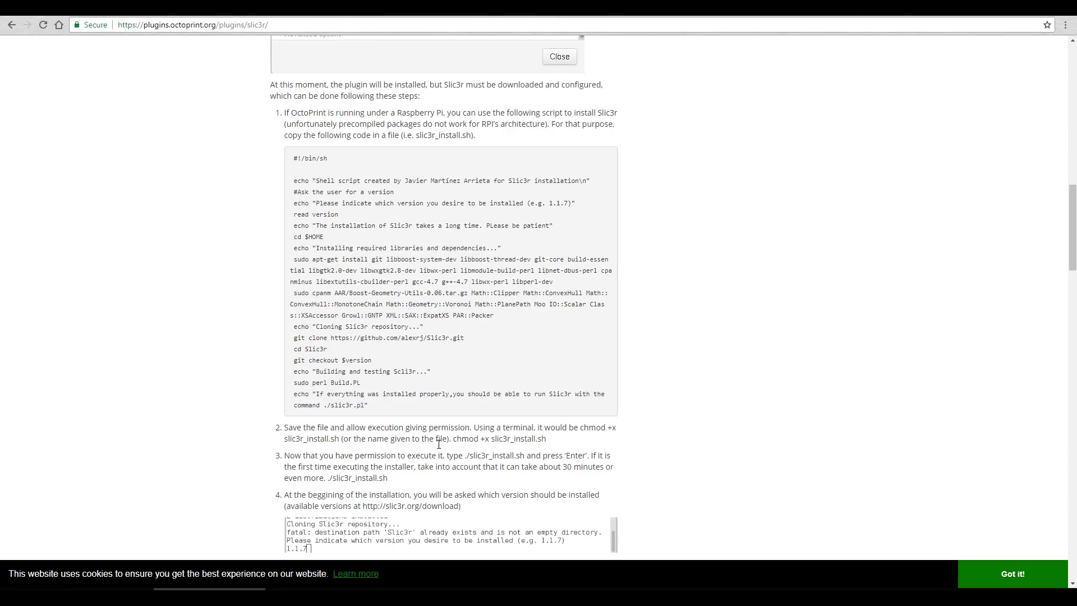
pyautogui.hotkey('alt', 'Tab')
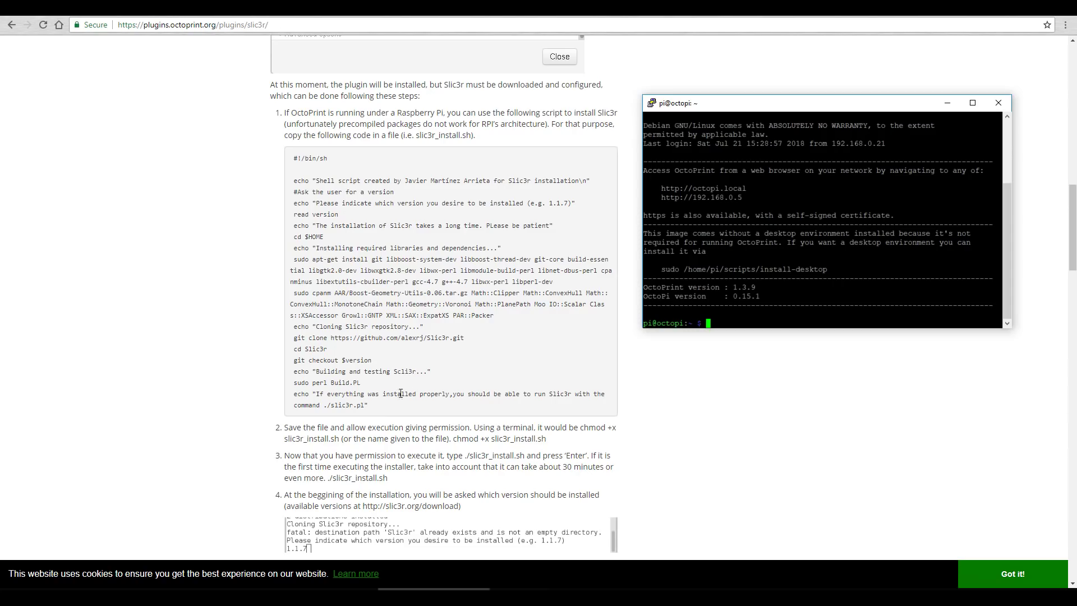
pyautogui.moveTo(381, 409); pyautogui.dragTo(301, 159)
# Copy the selected Slic3r install script and return to the PuTTY terminal
pyautogui.rightClick(301, 158)
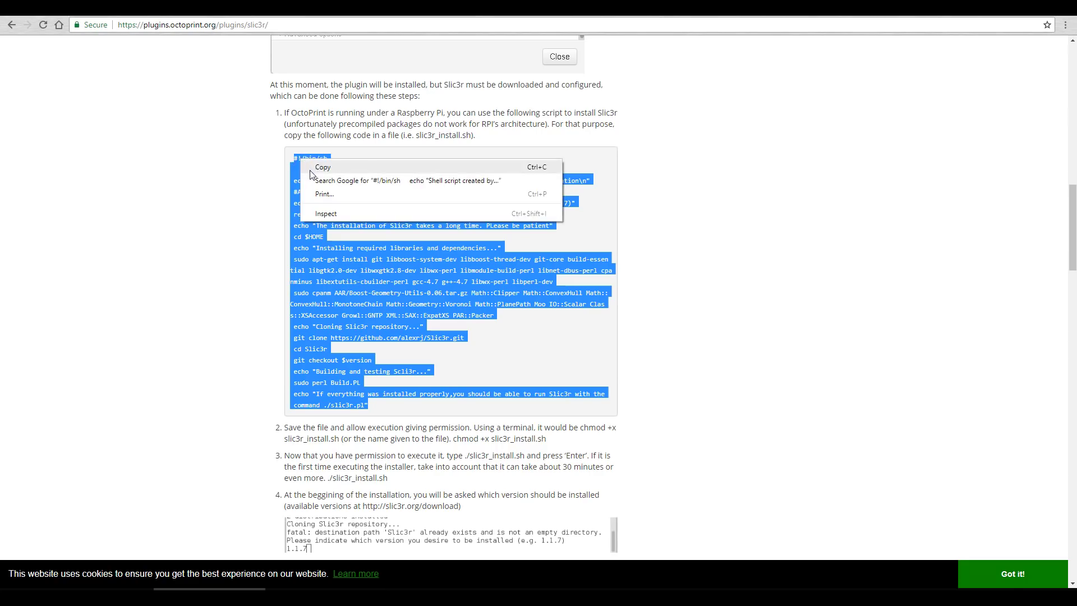
pyautogui.click(325, 168)
pyautogui.hotkey('alt', 'Tab')
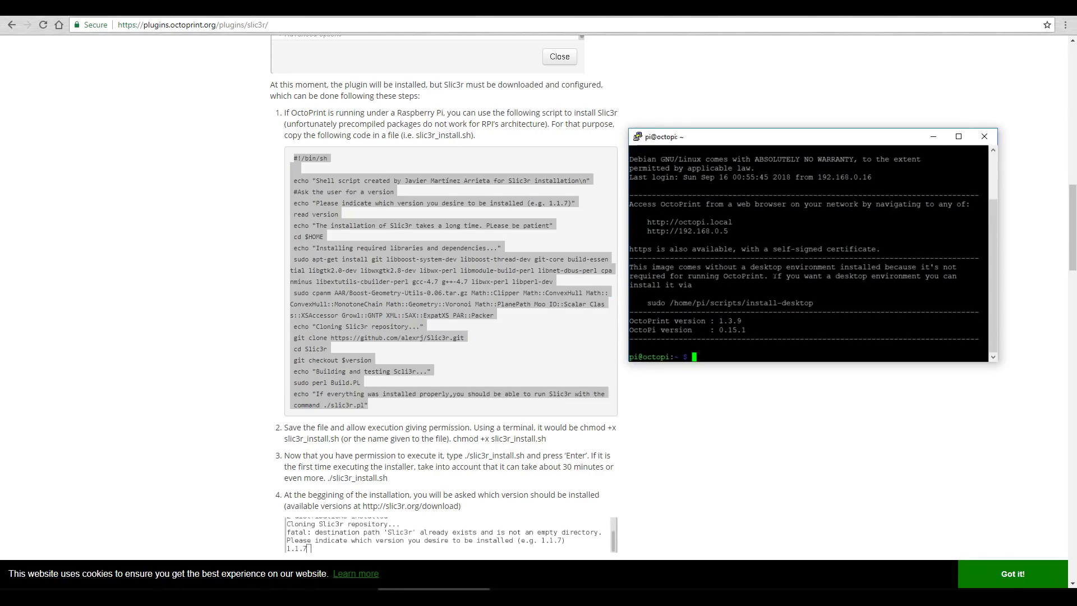
# In /home, open a new slic3r_install.sh with sudo nano, entering the administrator password
pyautogui.write('cd /home')
pyautogui.press('Return')
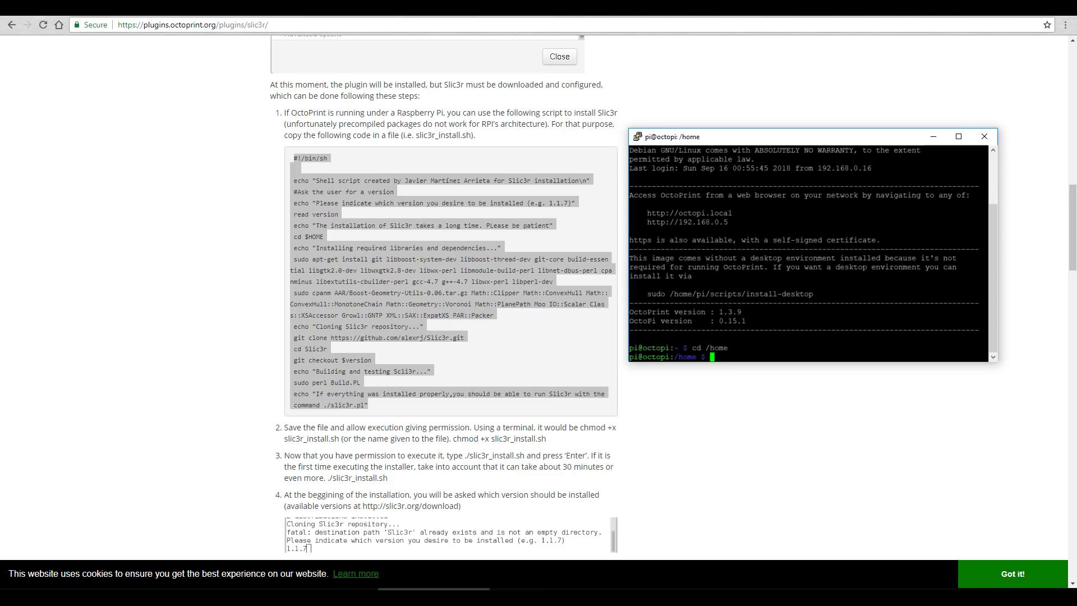
pyautogui.write('sudo nano')
pyautogui.write('slic3r_install.sh')
pyautogui.press('Return')
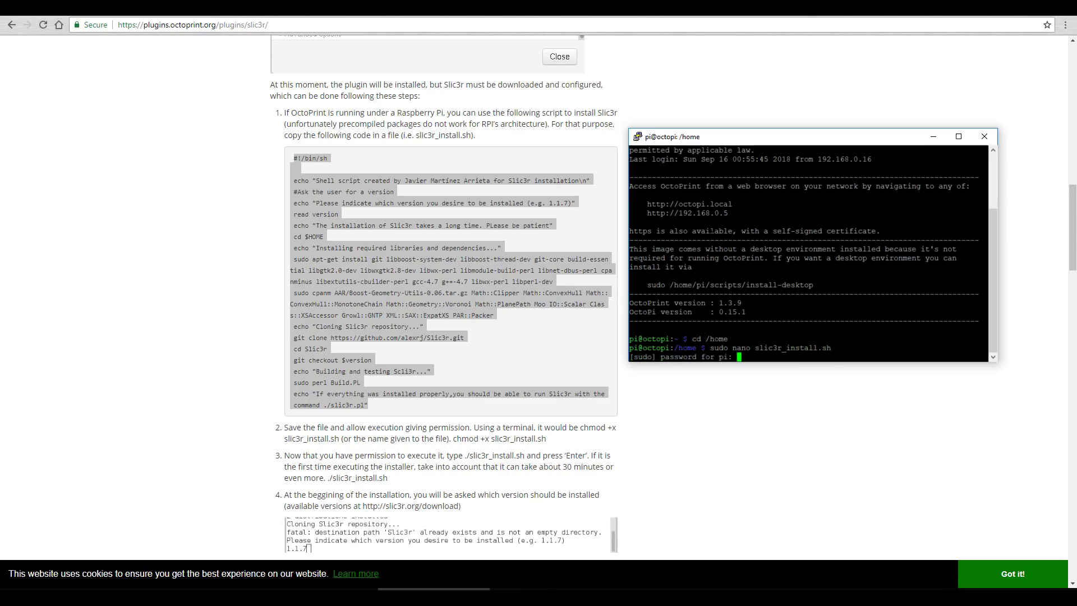
pyautogui.press('Return')
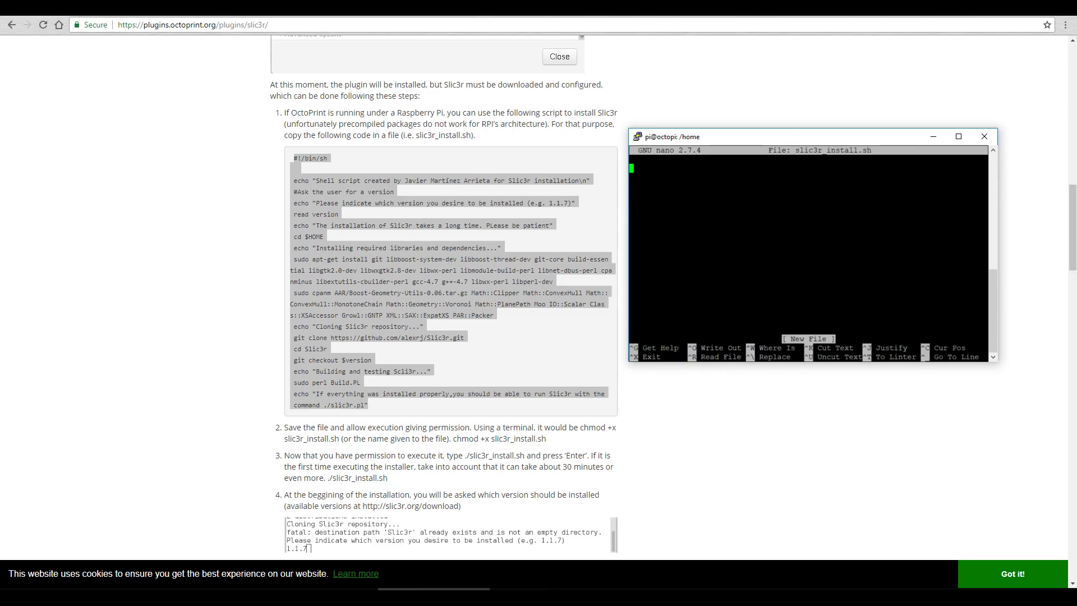
# Paste the script into nano, write it out as slic3r_install.sh, and exit to the shell
pyautogui.press('shift+Insert')
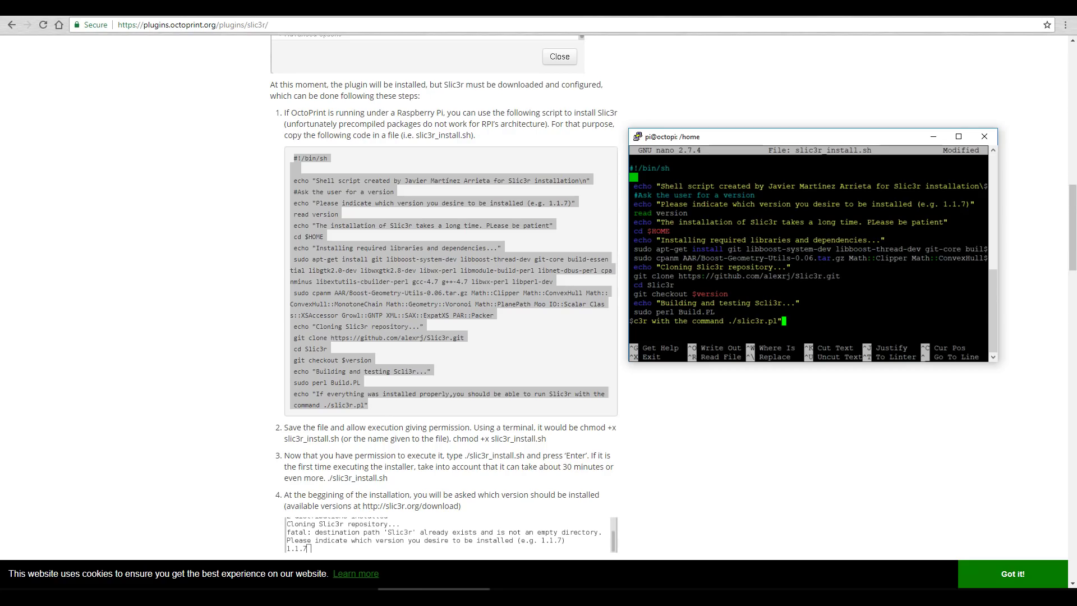
pyautogui.hotkey('ctrl', 'o')
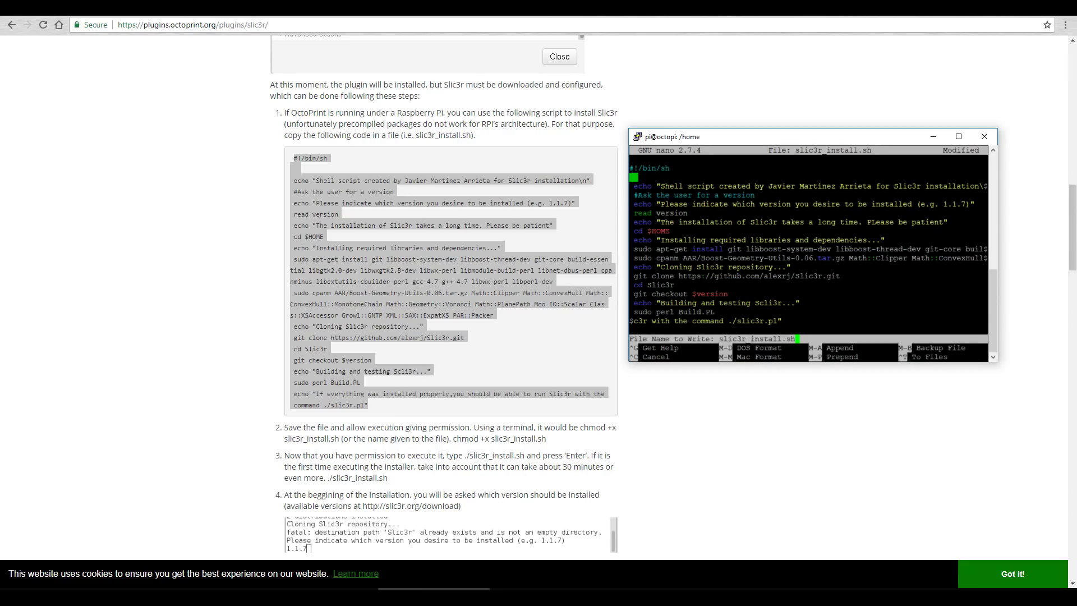
pyautogui.press('Return')
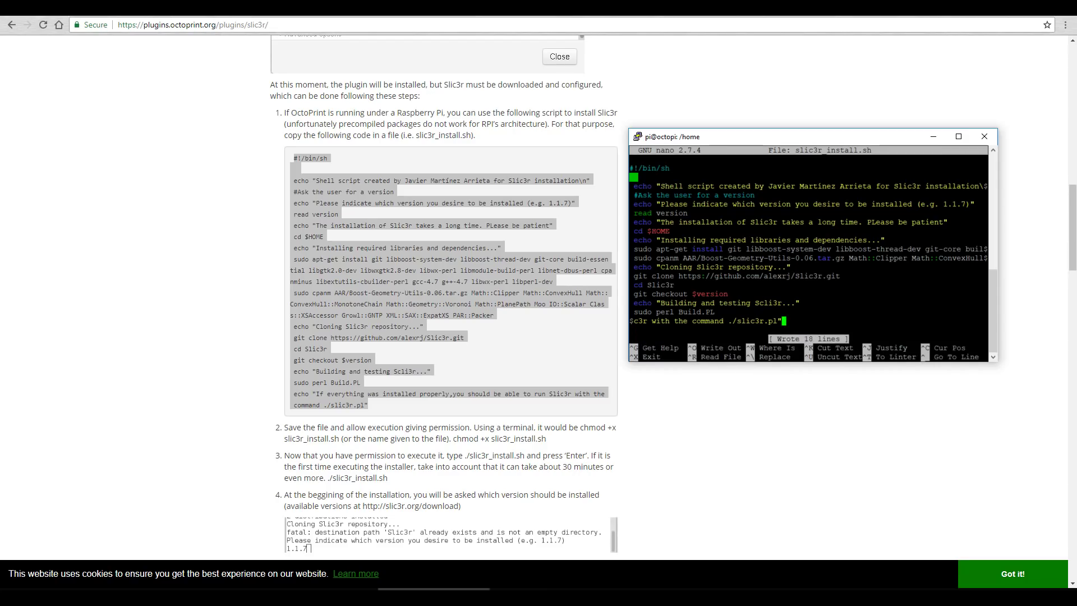
pyautogui.hotkey('ctrl', 'x')
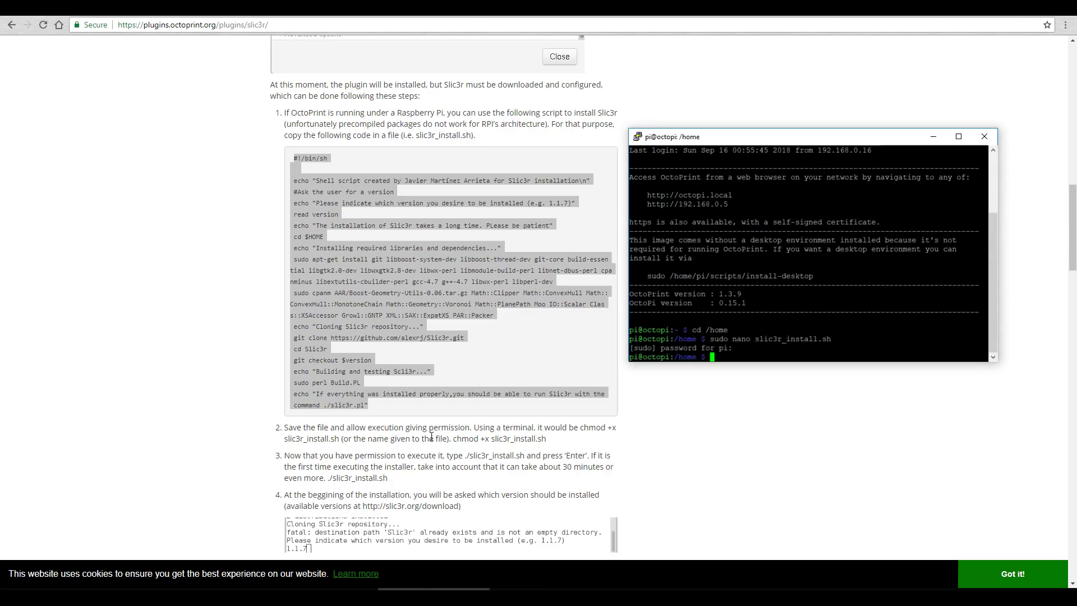
# Make slic3r_install.sh executable with chmod +x, rerun with sudo
pyautogui.write('chmod +x slic3r_install.sh')
pyautogui.press('Return')
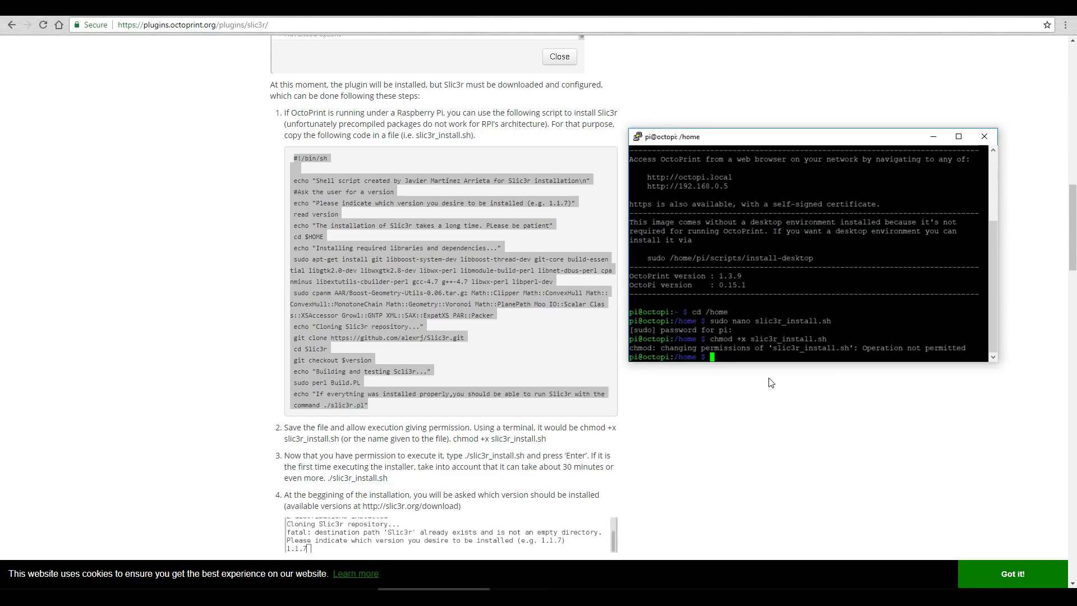
pyautogui.press('Up')
pyautogui.press('Left')
pyautogui.press('Left')
pyautogui.press('Left')
pyautogui.press('Left')
pyautogui.press('Left')
pyautogui.press('Left')
pyautogui.press('Left')
pyautogui.press('Left')
pyautogui.press('Left')
pyautogui.press('Left')
pyautogui.press('Left')
pyautogui.press('Left')
pyautogui.press('Left')
pyautogui.press('Left')
pyautogui.press('Left')
pyautogui.press('Left')
pyautogui.press('Left')
pyautogui.press('Left')
pyautogui.press('Left')
pyautogui.press('Home')
pyautogui.write('sudo')
pyautogui.press('Return')
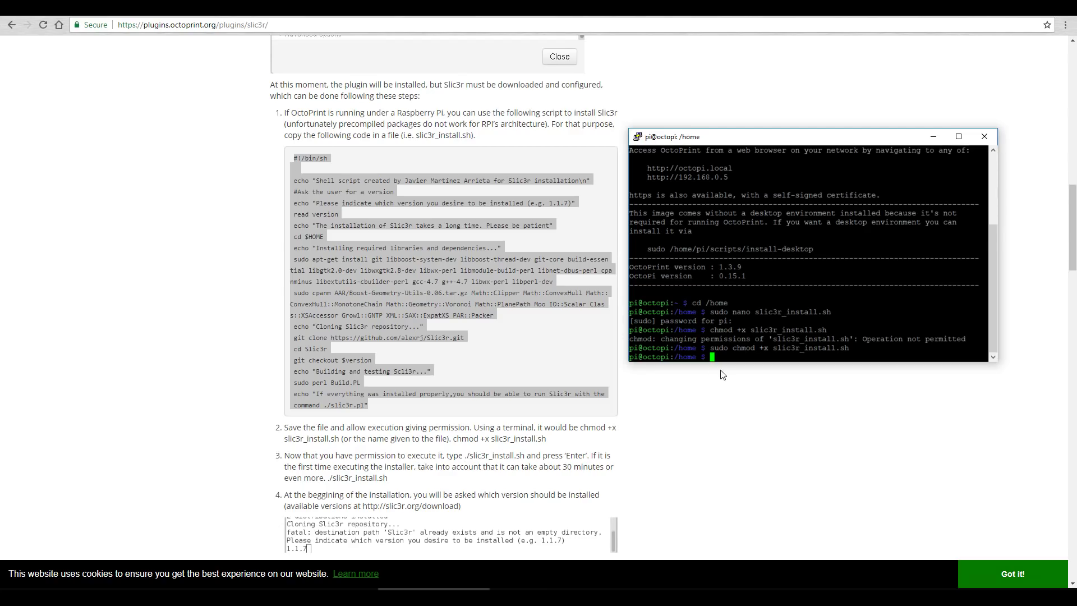
# Run ./slic3r_install.sh until it asks which Slic3r version to install
pyautogui.write('./slic3r')
pyautogui.write('_install.sh')
pyautogui.press('Return')
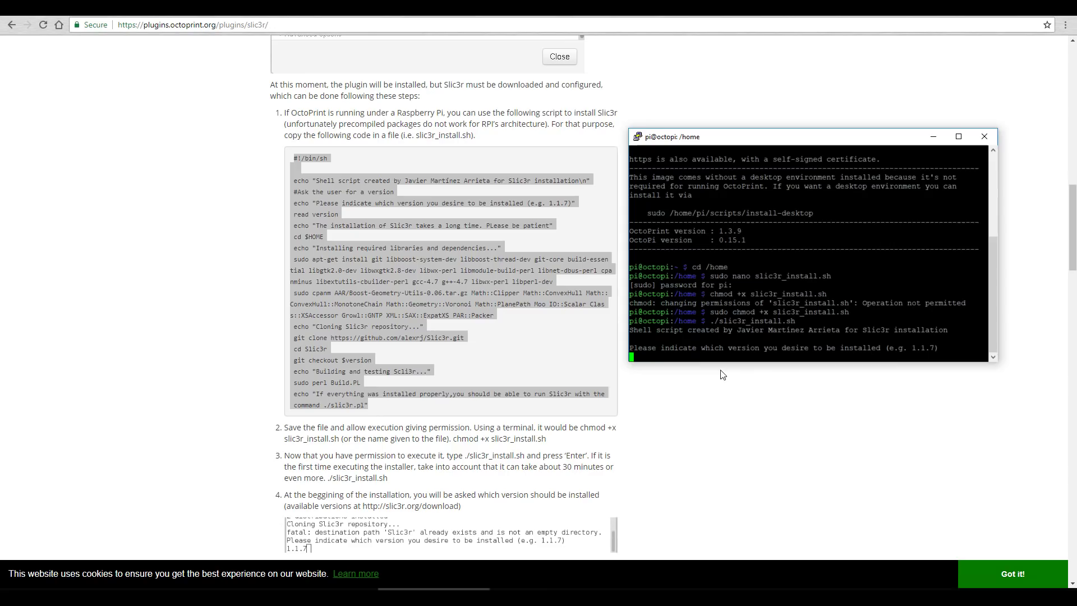
pyautogui.click(242, 25)
# Confirm 1.2.9 on slic3r.org, give the installer version 1.2.9, and start an apt-get cpanminus install
pyautogui.write('slic3r.org')
pyautogui.press('Return')
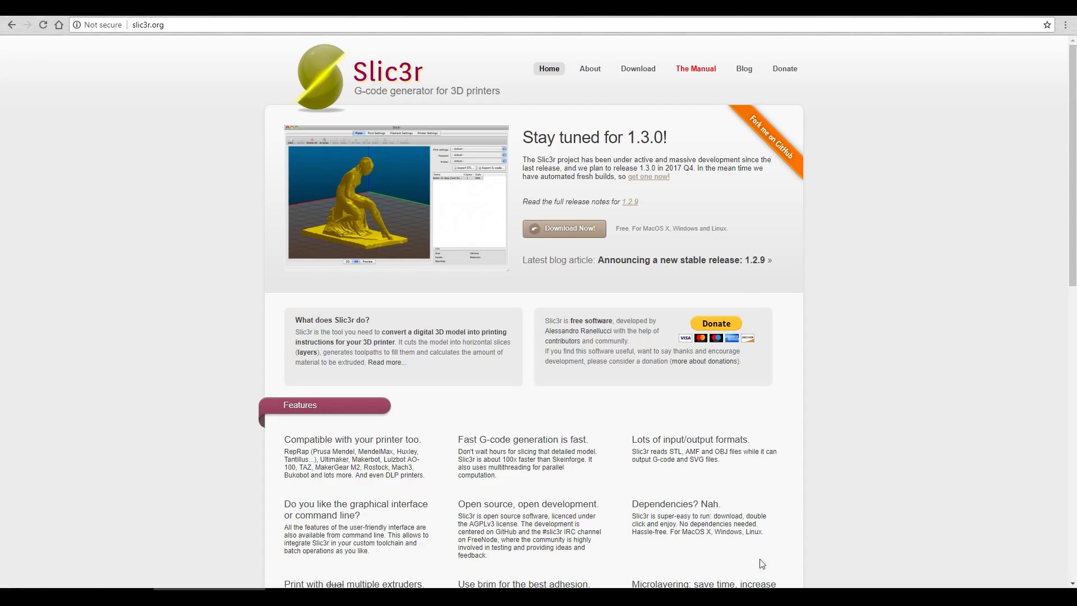
pyautogui.hotkey('alt', 'Tab')
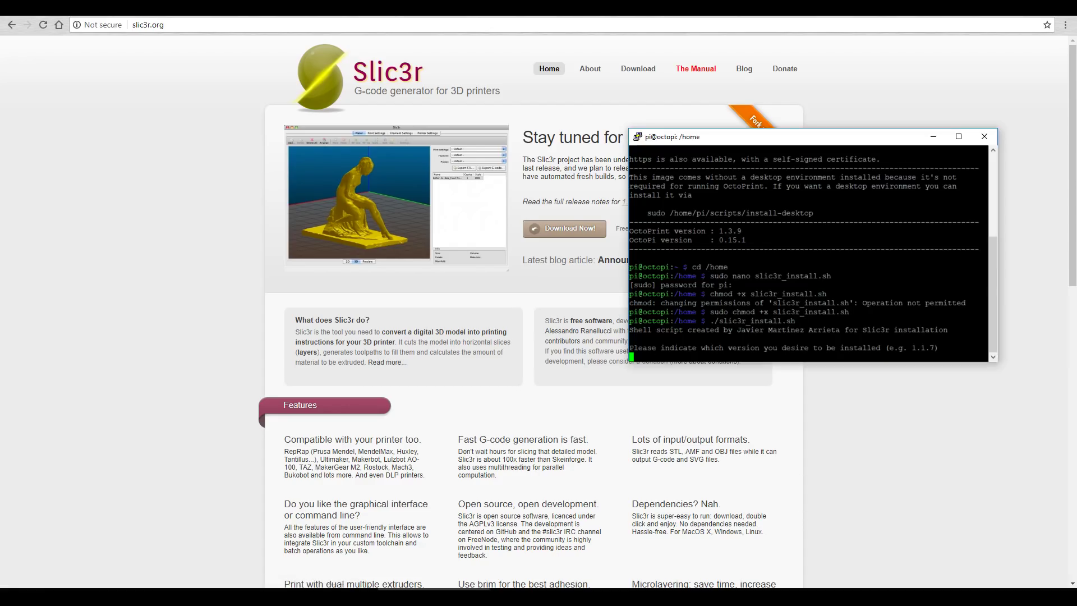
pyautogui.write('1.2.9')
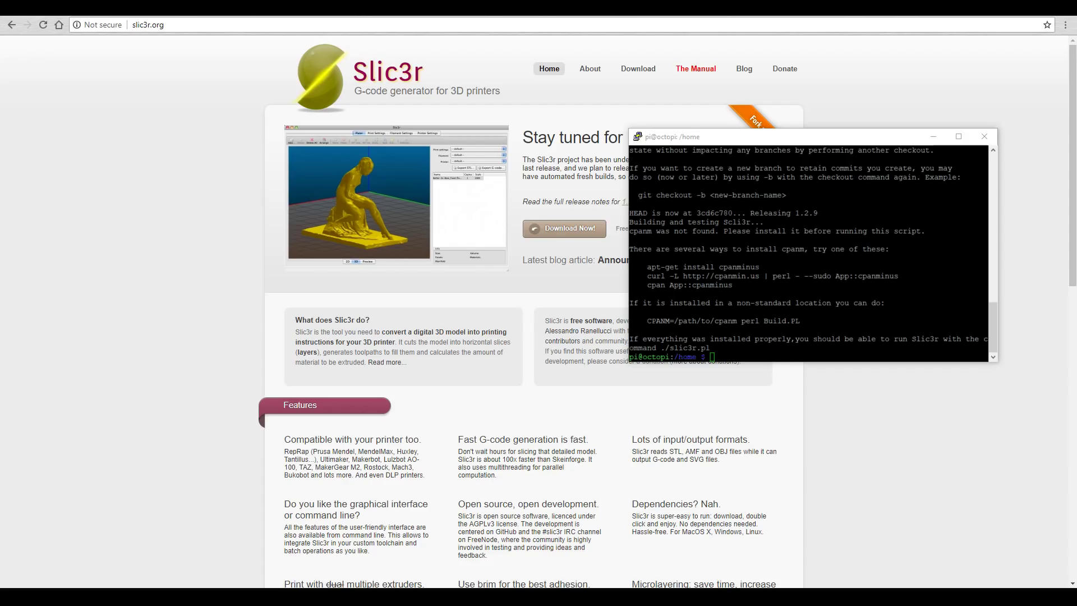
pyautogui.write('apt-get')
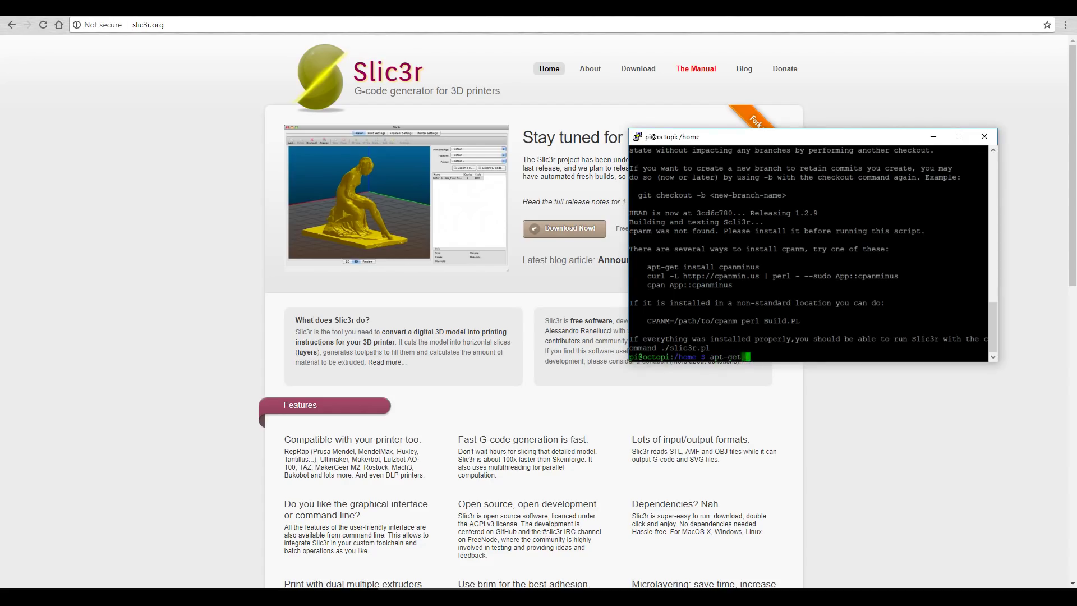
pyautogui.write(' insaall cpanminus')
# Install cpanminus with sudo apt-get, confirming the package list with y
pyautogui.press('Return')
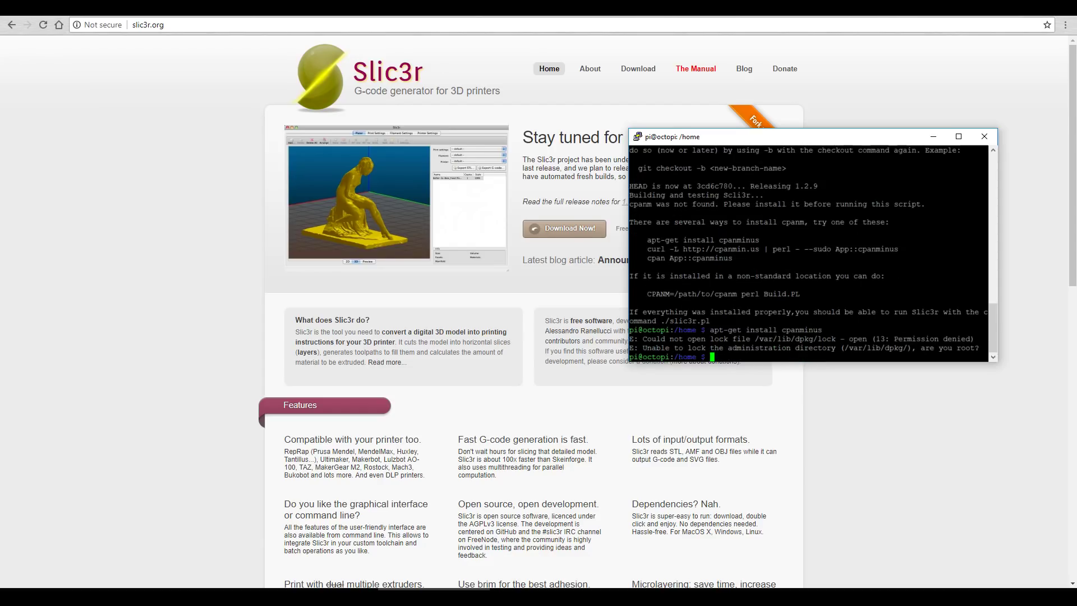
pyautogui.press('Up')
pyautogui.press('Home')
pyautogui.write('sudo')
pyautogui.press('Return')
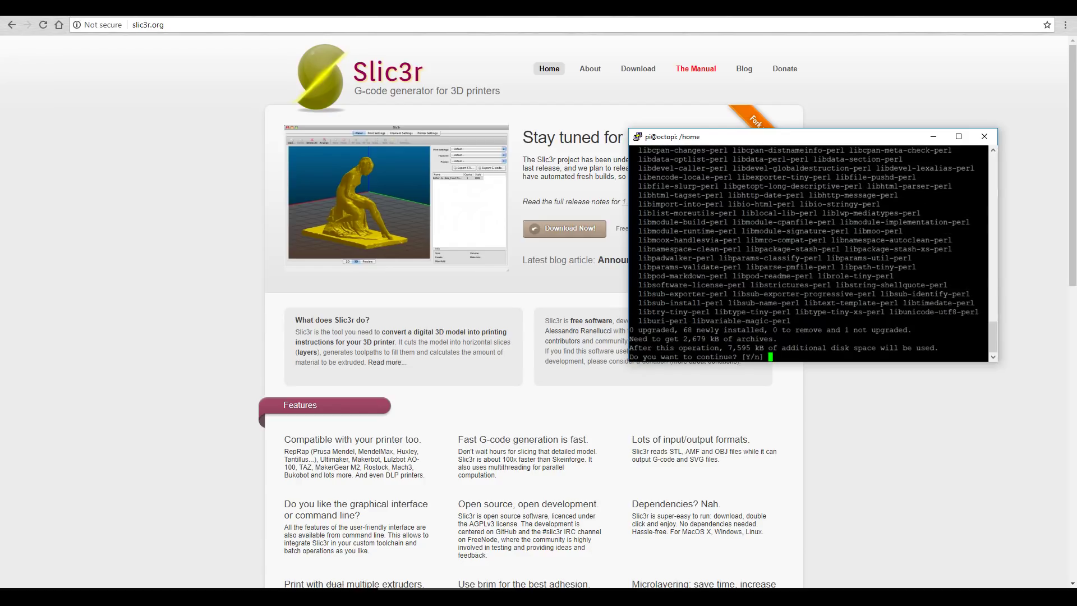
pyautogui.write('y')
pyautogui.press('Return')
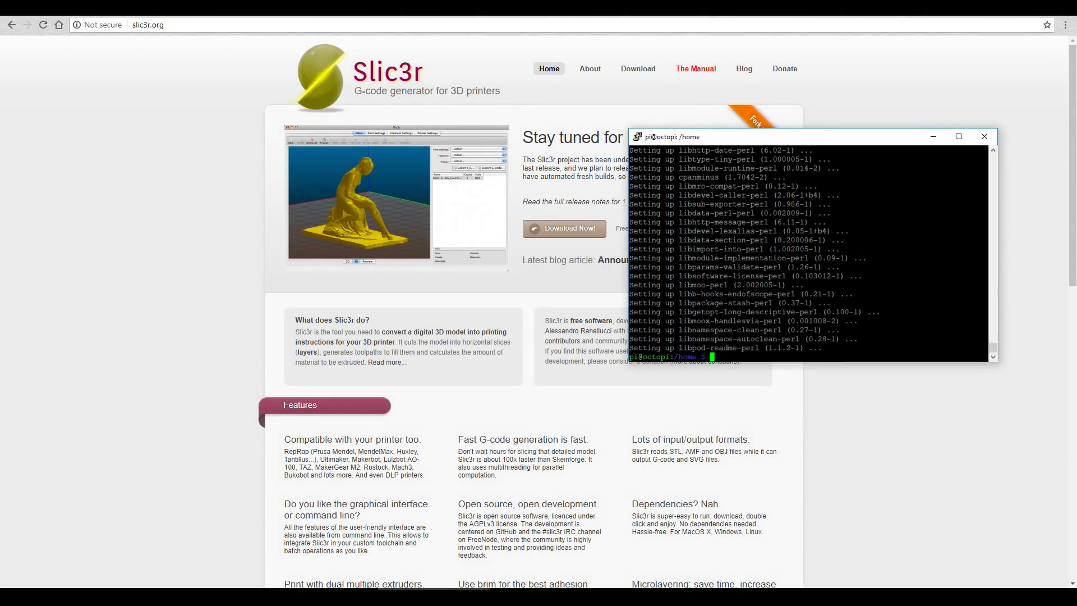
# Rerun ./slic3r_install.sh from history until all tests report PASS
pyautogui.press('Up')
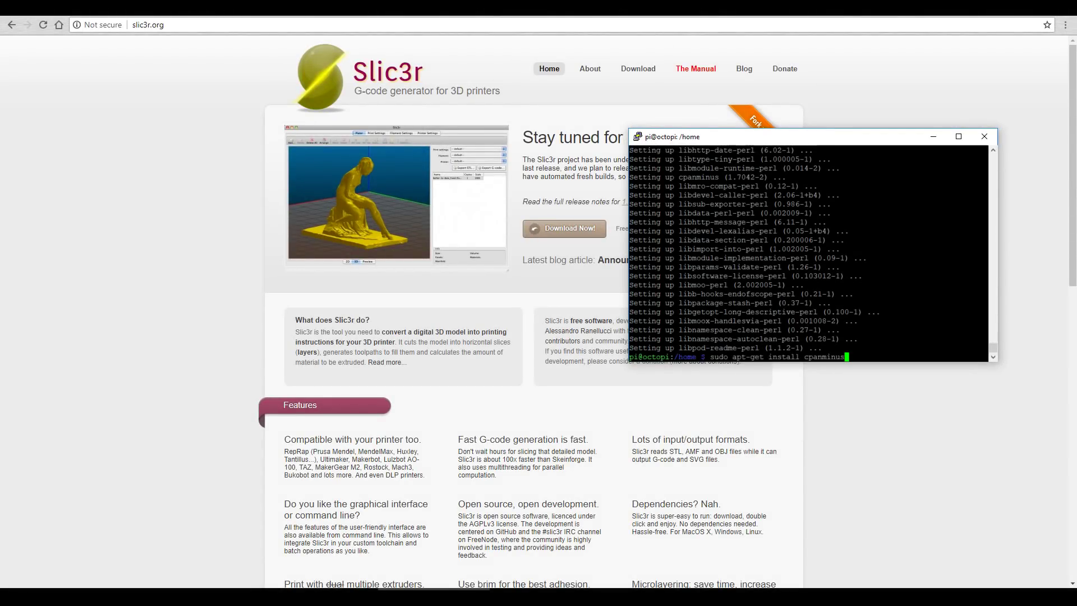
pyautogui.press('Up')
pyautogui.press('Up')
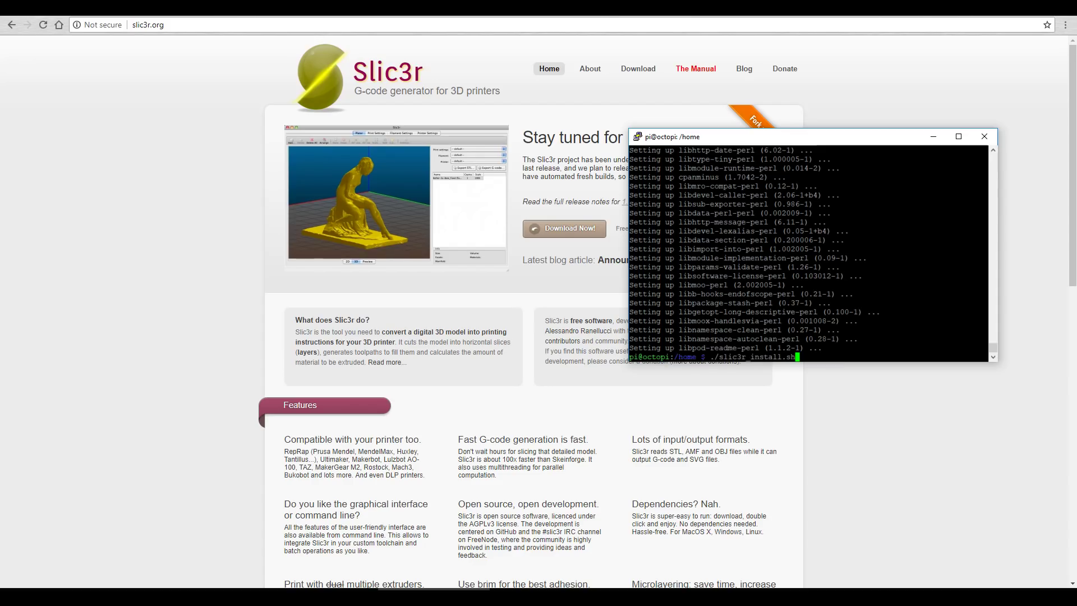
pyautogui.press('Return')
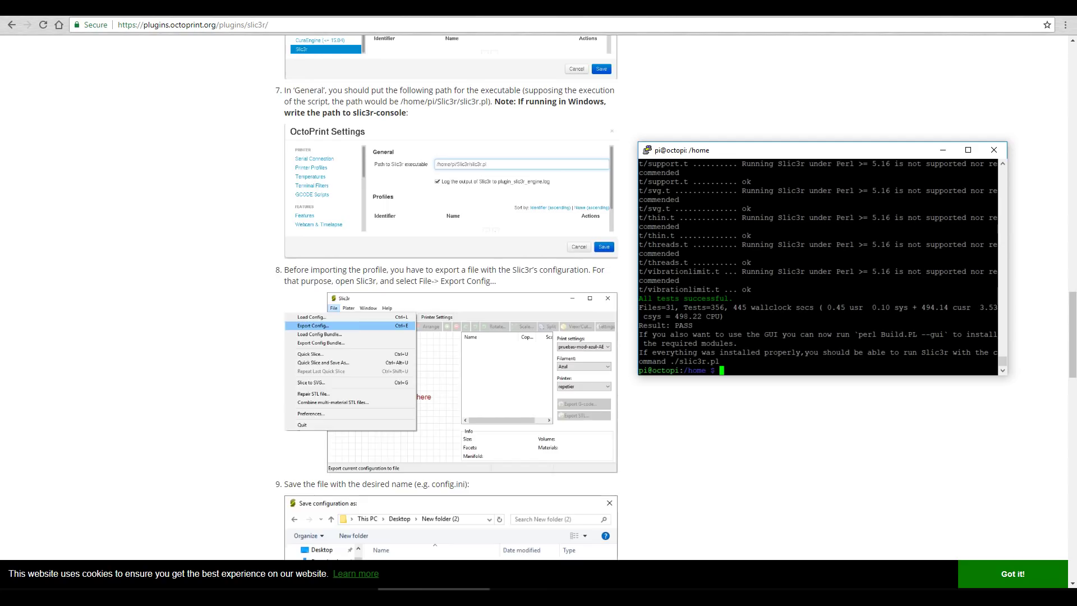
pyautogui.scroll(4, 563, 258)
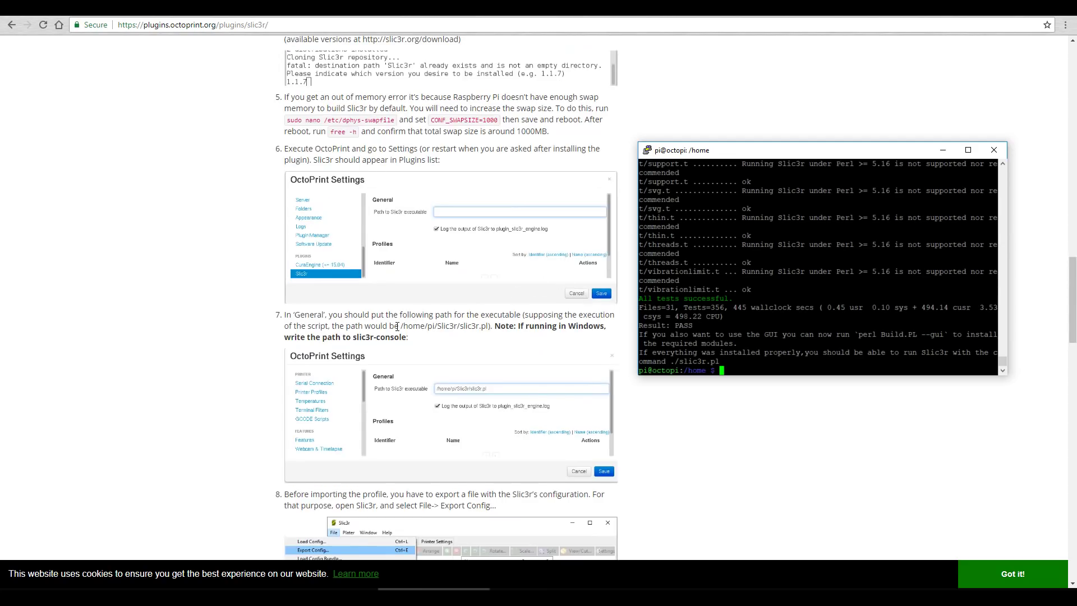
# Paste /home/pi/Slic3r/slic3r.pl into the Slic3r plugin's Path to Slic3rEngine and test it
pyautogui.moveTo(401, 327); pyautogui.dragTo(488, 327)
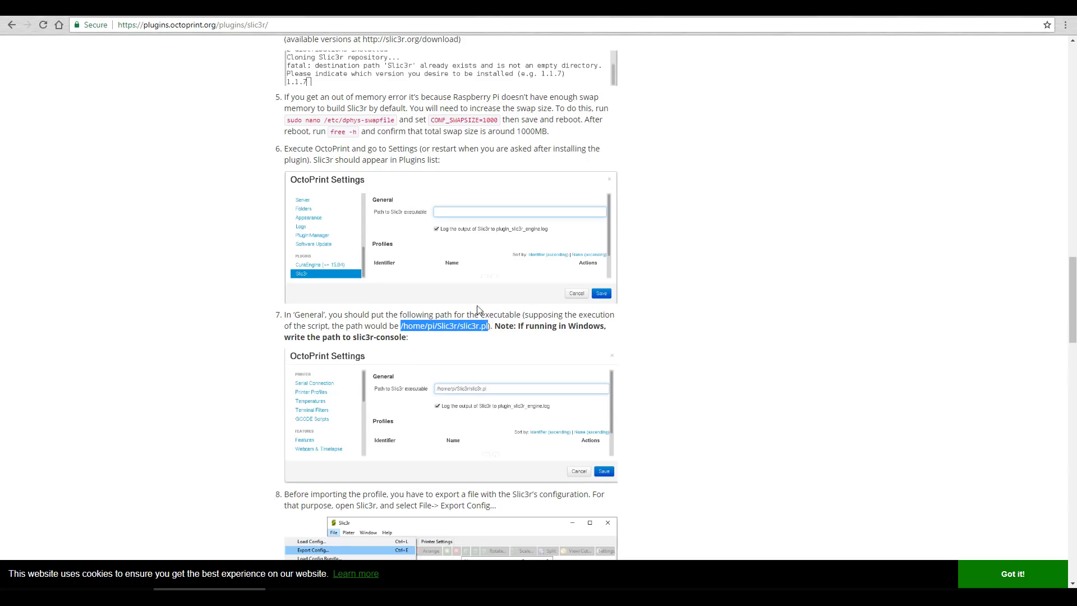
pyautogui.hotkey('ctrl', 'Tab')
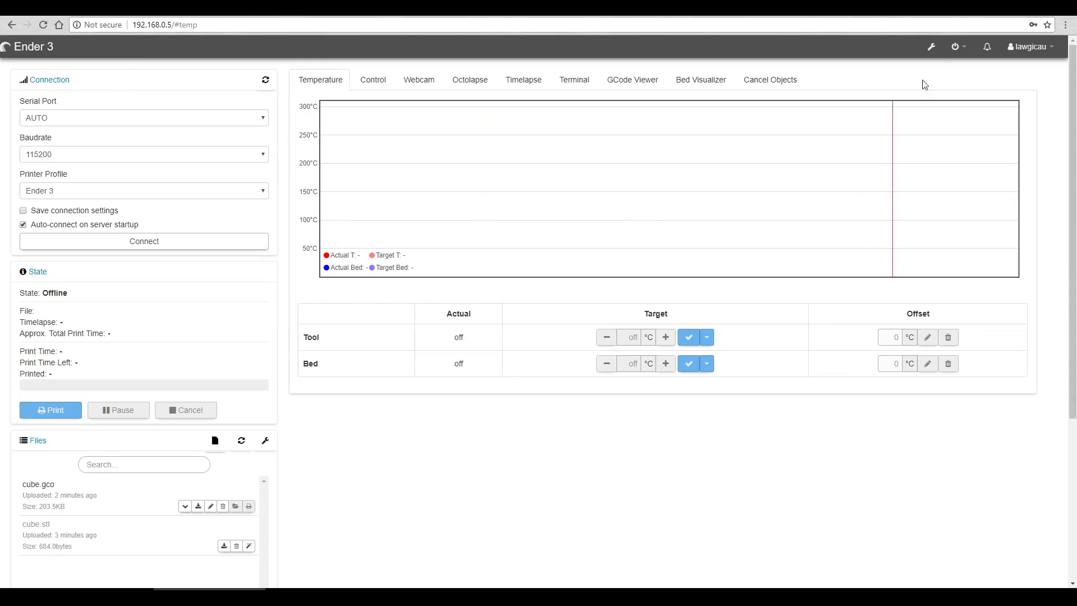
pyautogui.click(930, 46)
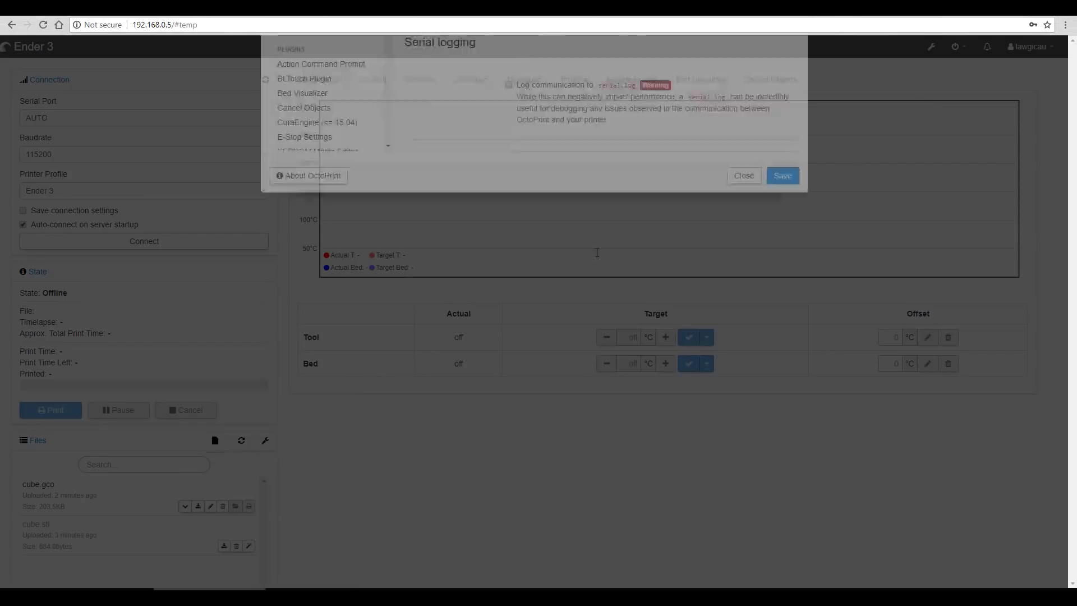
pyautogui.scroll(-1, 354, 380)
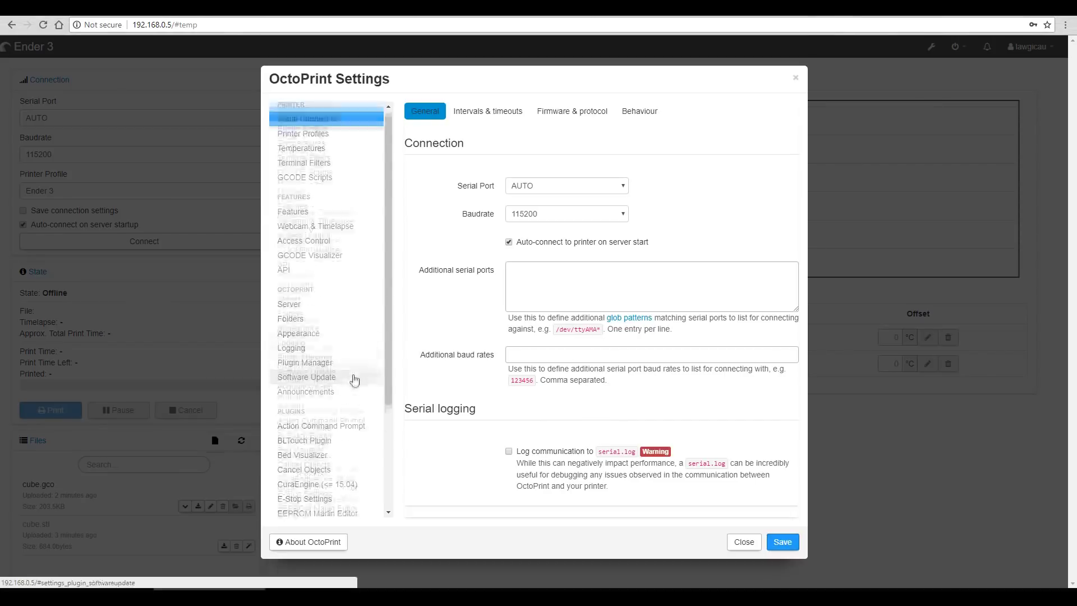
pyautogui.scroll(-3, 353, 380)
pyautogui.click(302, 480)
pyautogui.click(522, 130)
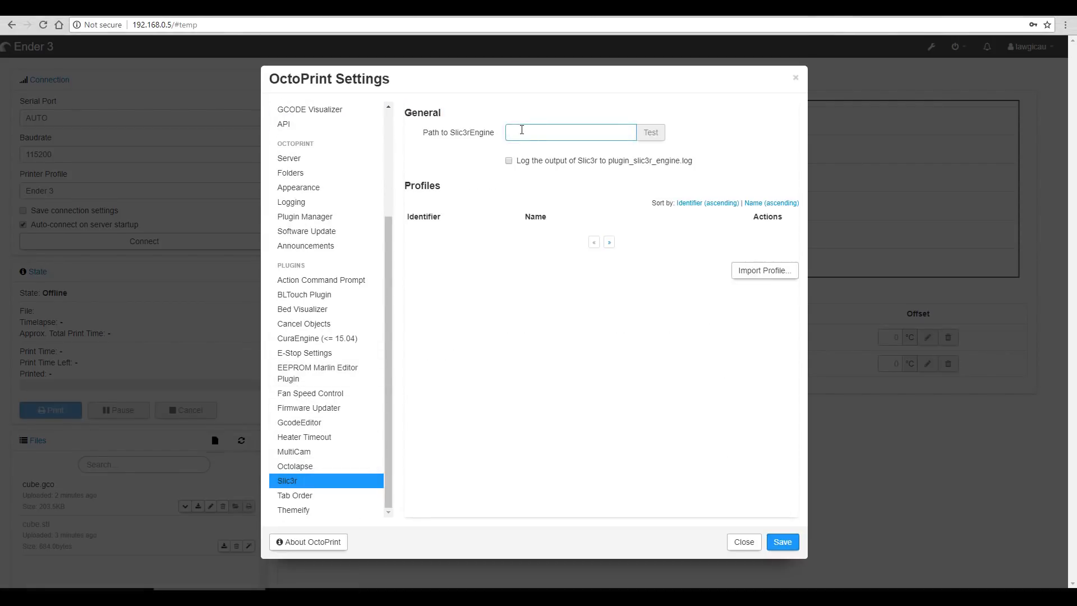
pyautogui.write('/home/pi/Slic3r/slic3r.pl')
pyautogui.click(652, 133)
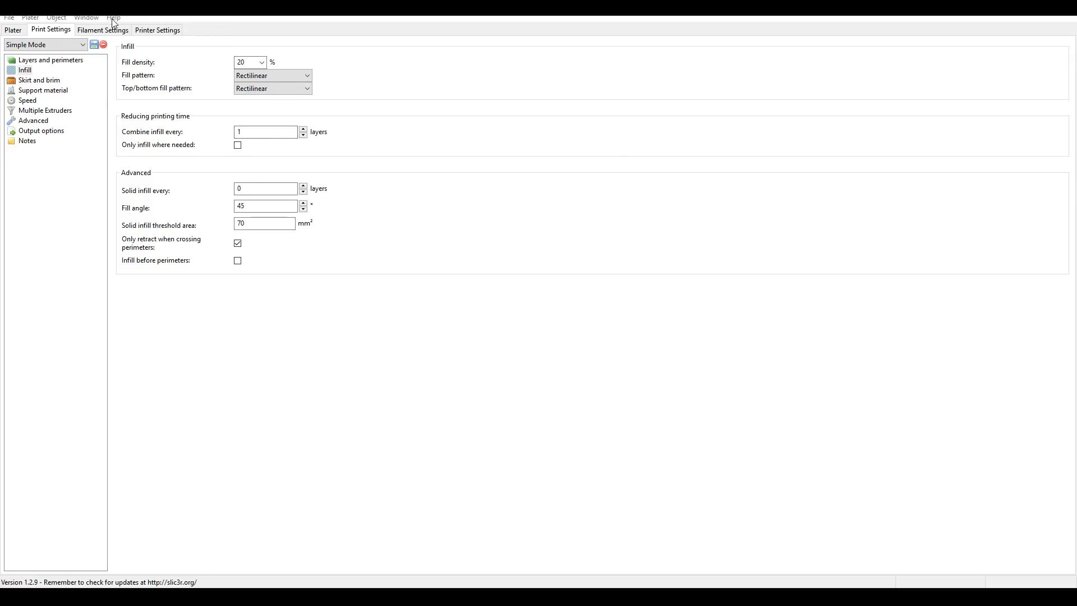
# Check Slic3r's version under Help > About
pyautogui.click(113, 18)
pyautogui.click(141, 87)
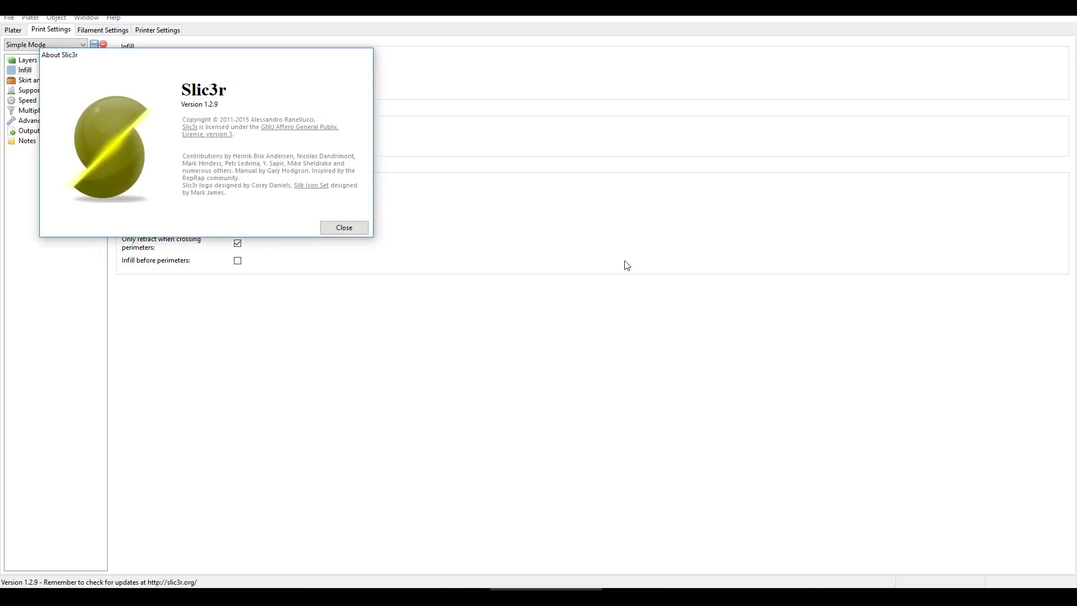
pyautogui.click(351, 228)
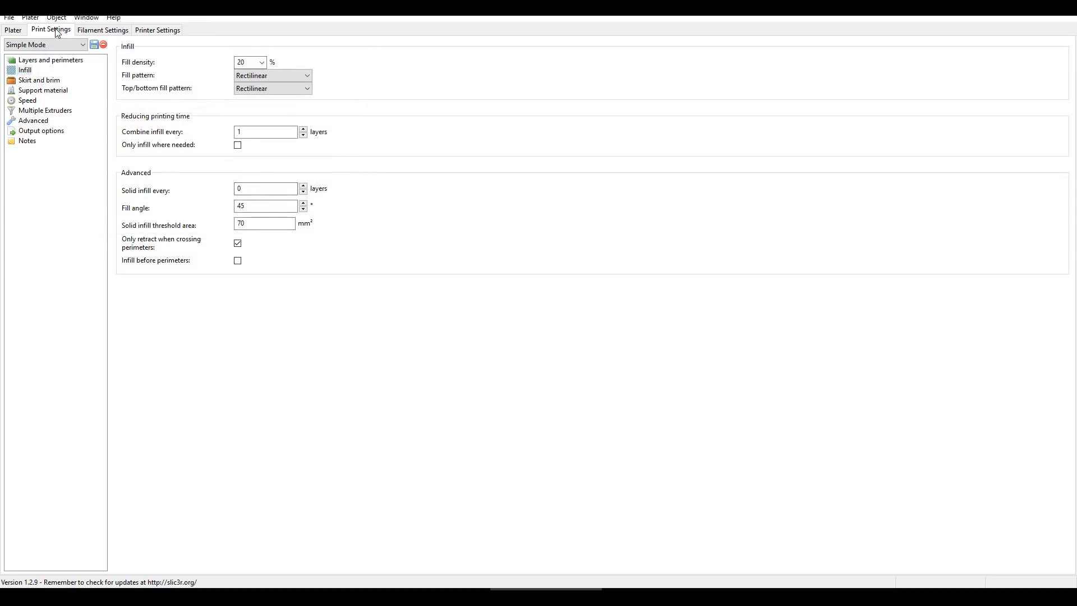
# Review the print, filament and printer presets, then export the config via File > Export Config
pyautogui.click(84, 45)
pyautogui.click(98, 162)
pyautogui.click(89, 31)
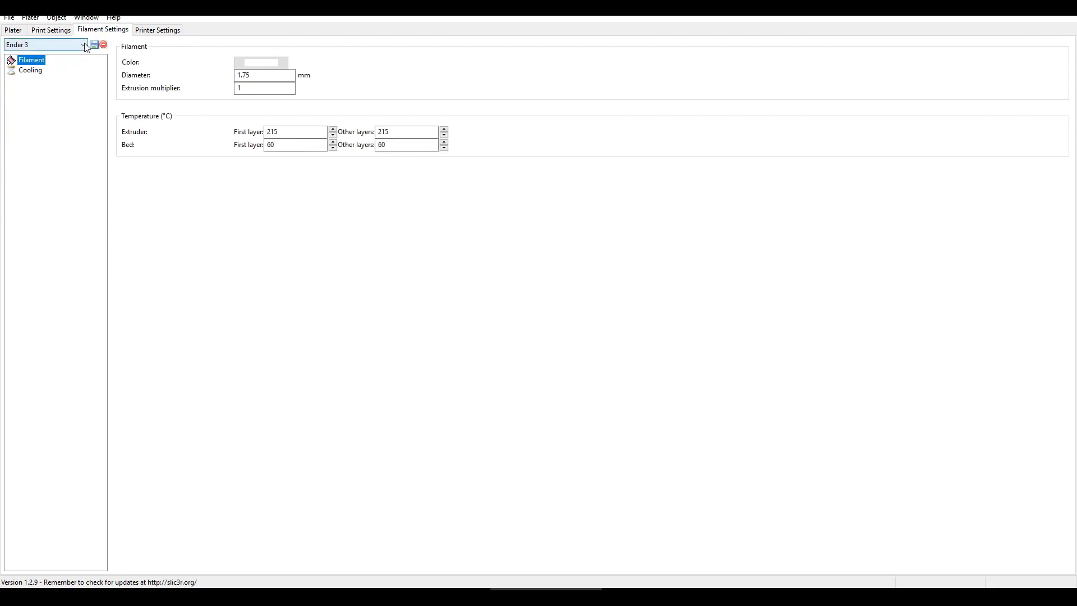
pyautogui.click(157, 30)
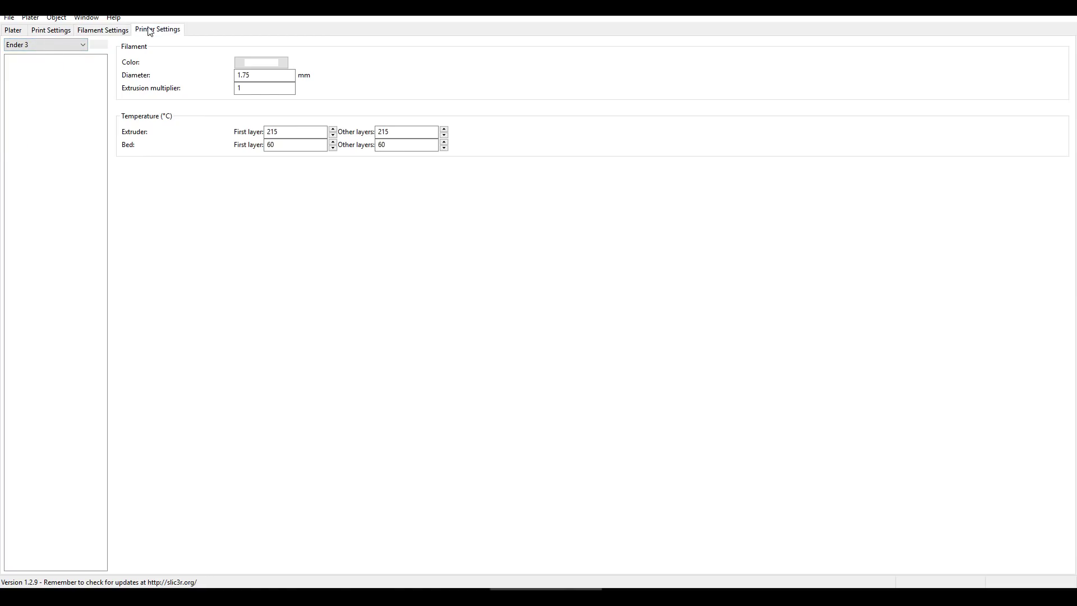
pyautogui.click(103, 30)
pyautogui.click(10, 18)
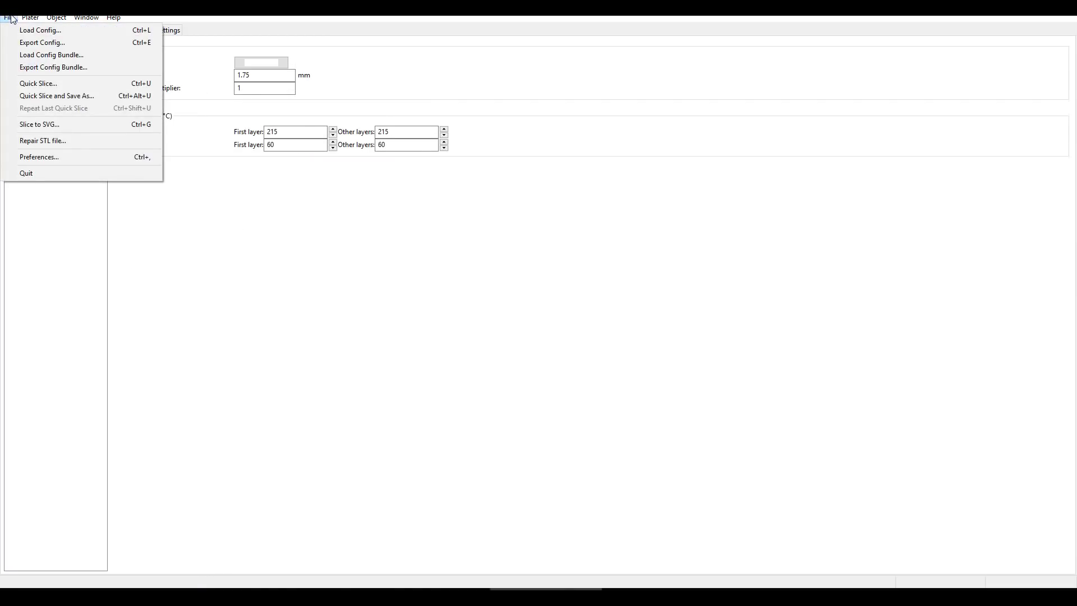
pyautogui.click(32, 42)
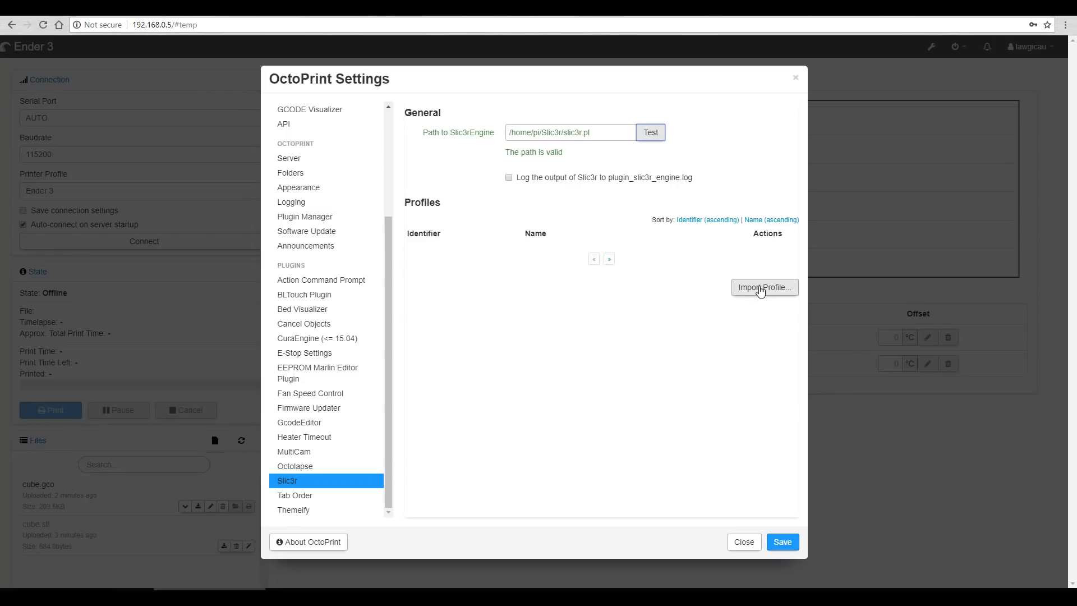
# Import ender3slic3r.ini as a Slic3r profile and save the plugin settings
pyautogui.click(763, 288)
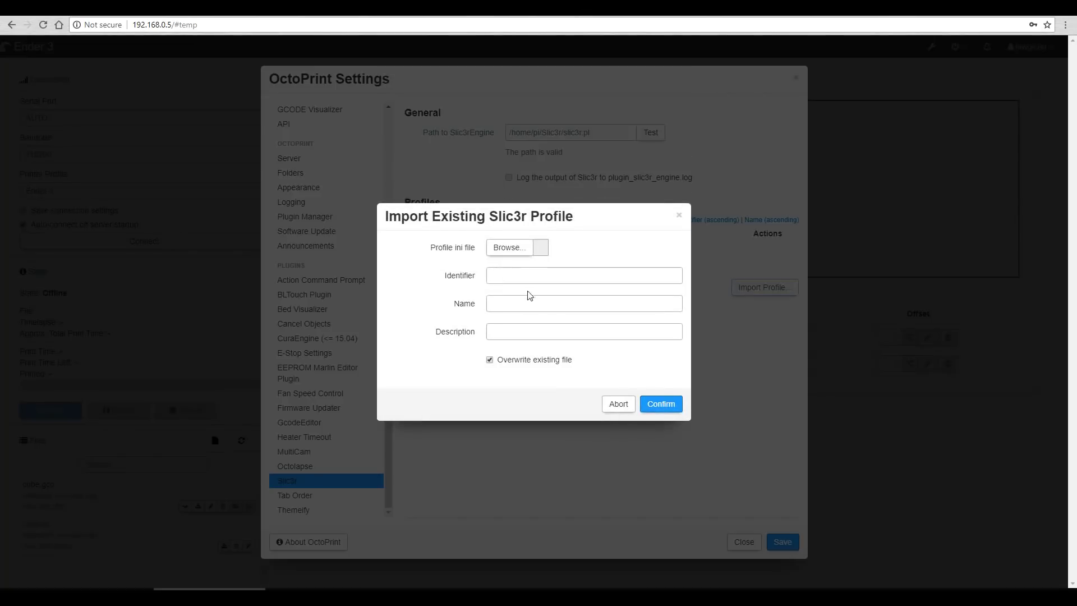
pyautogui.click(508, 248)
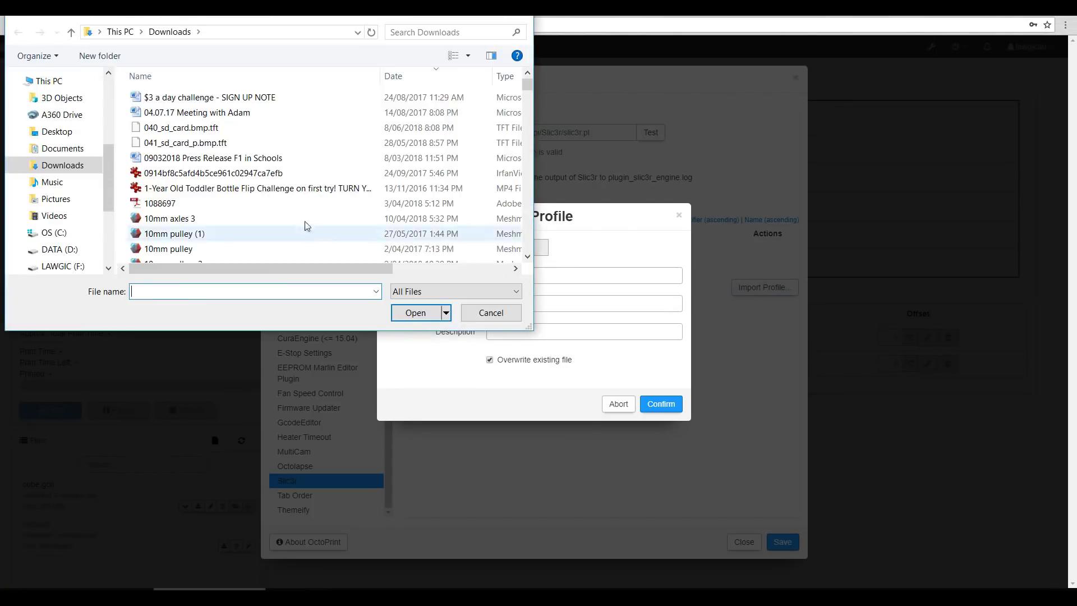
pyautogui.click(418, 314)
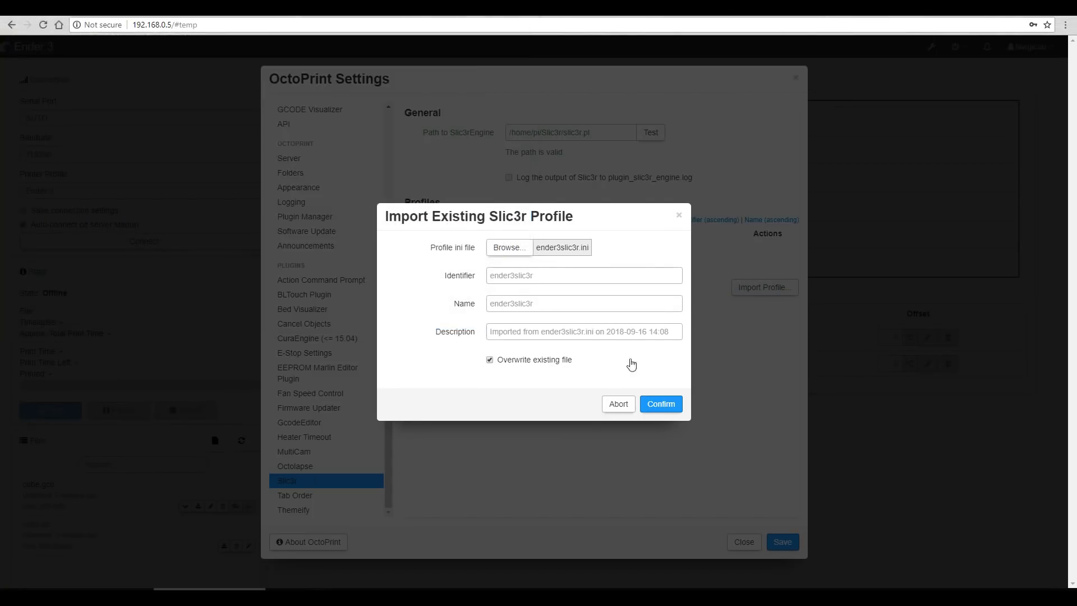
pyautogui.click(661, 403)
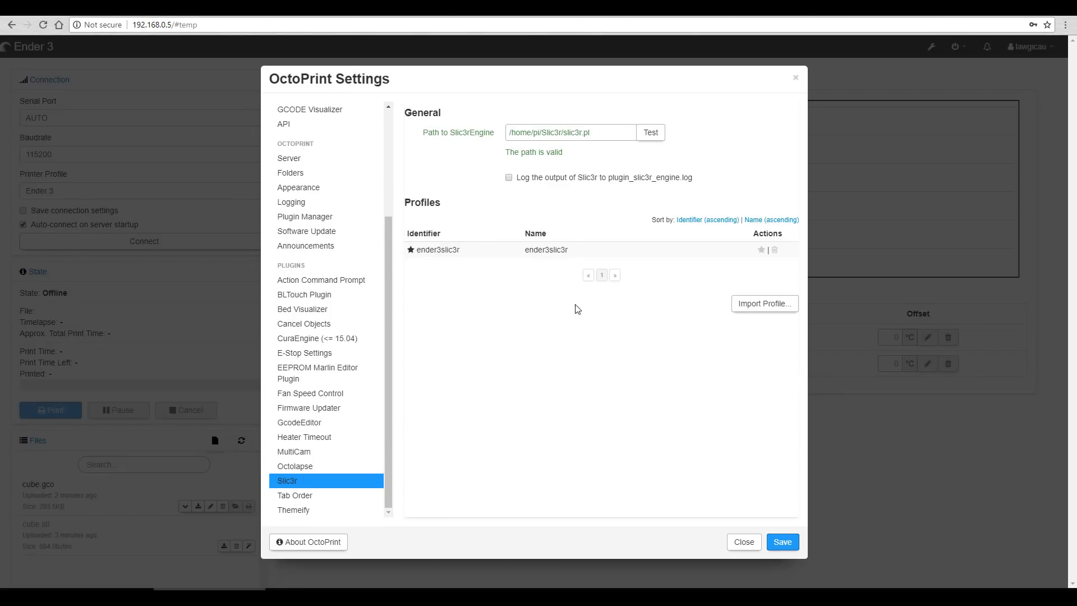
pyautogui.moveTo(454, 250)
pyautogui.click(781, 541)
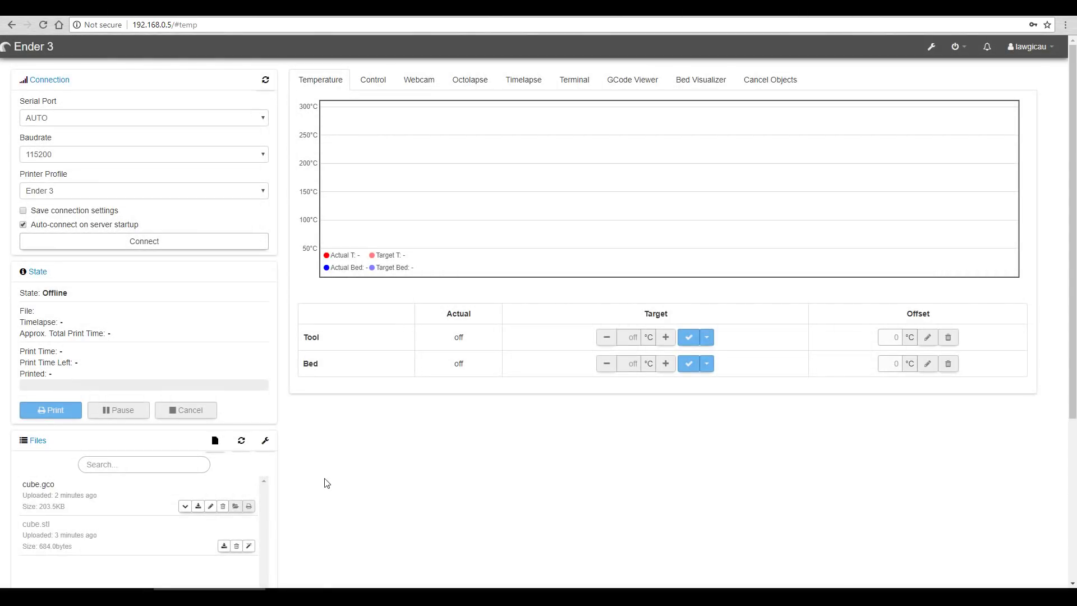
# Upload cube.stl to OctoPrint's file list
pyautogui.scroll(-3, 327, 482)
pyautogui.click(88, 522)
pyautogui.write('cu')
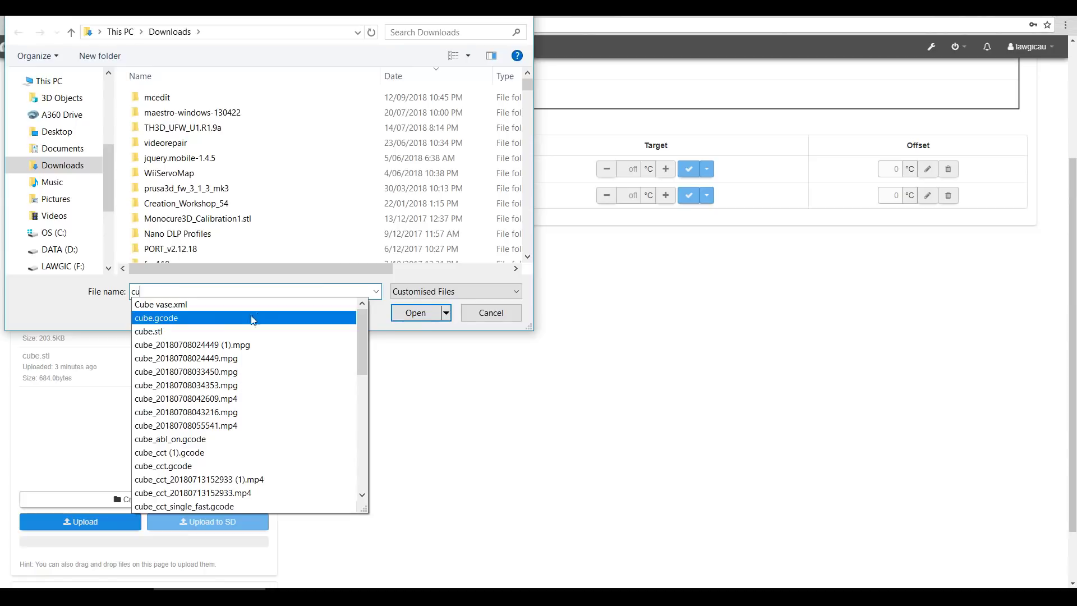
pyautogui.click(234, 326)
pyautogui.click(416, 313)
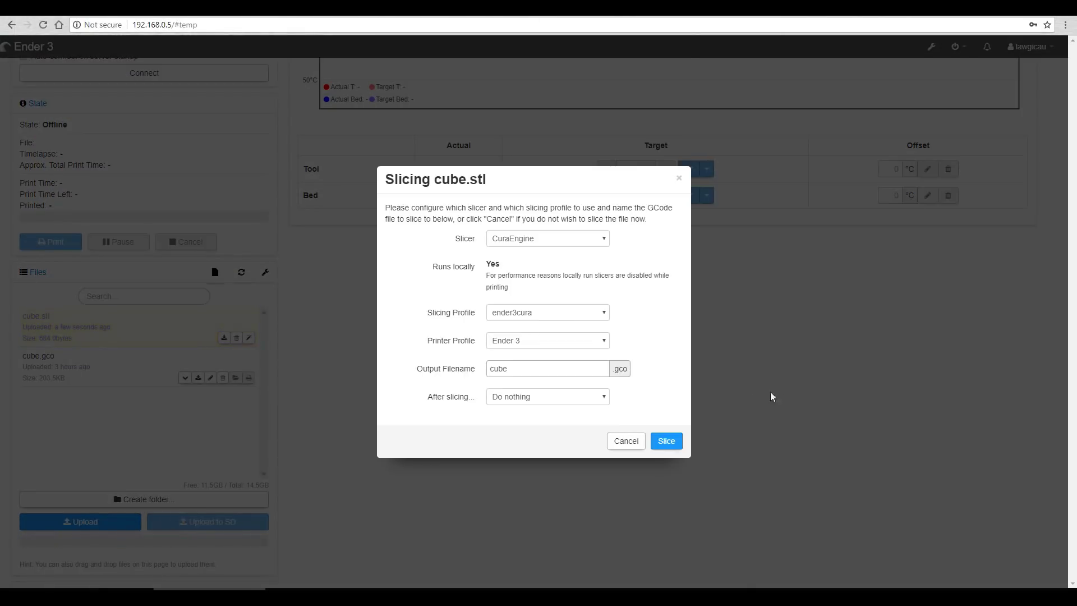
# Slice cube.stl with Slic3r using the ender3slic3r profile
pyautogui.click(605, 240)
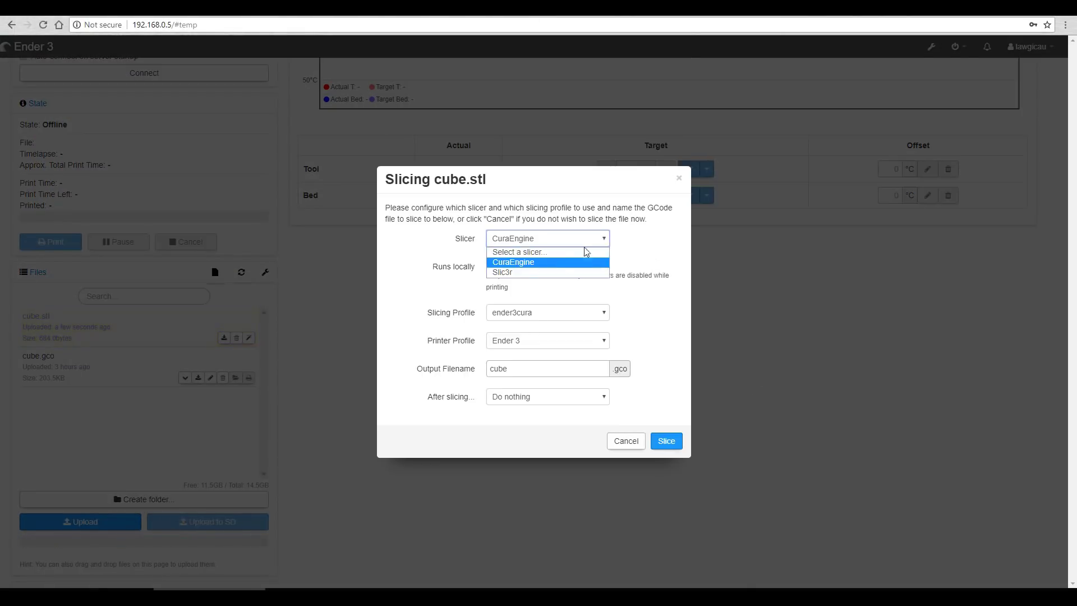
pyautogui.click(548, 265)
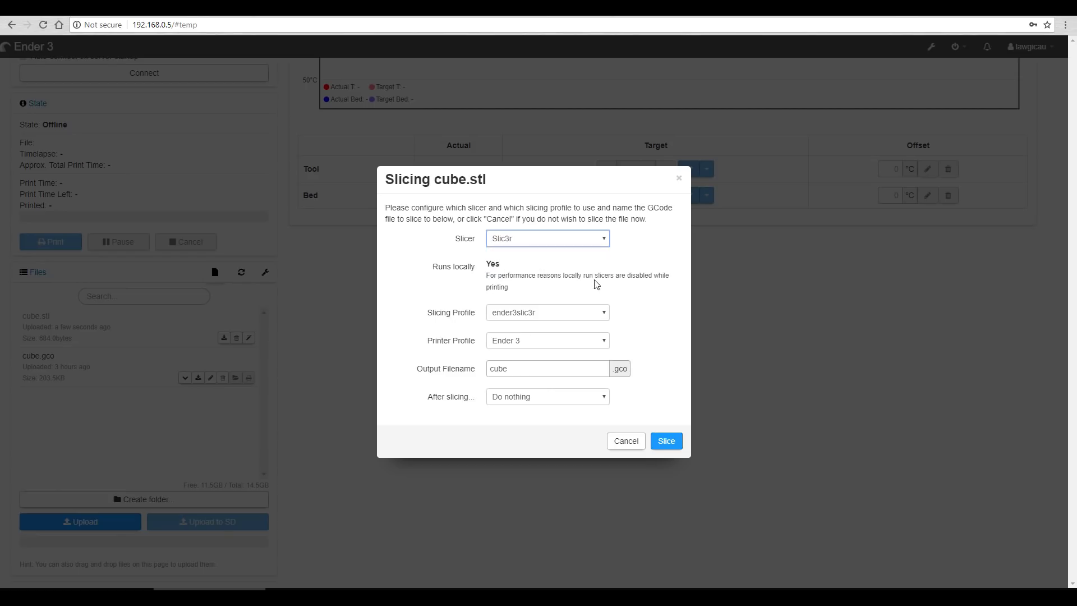
pyautogui.click(605, 312)
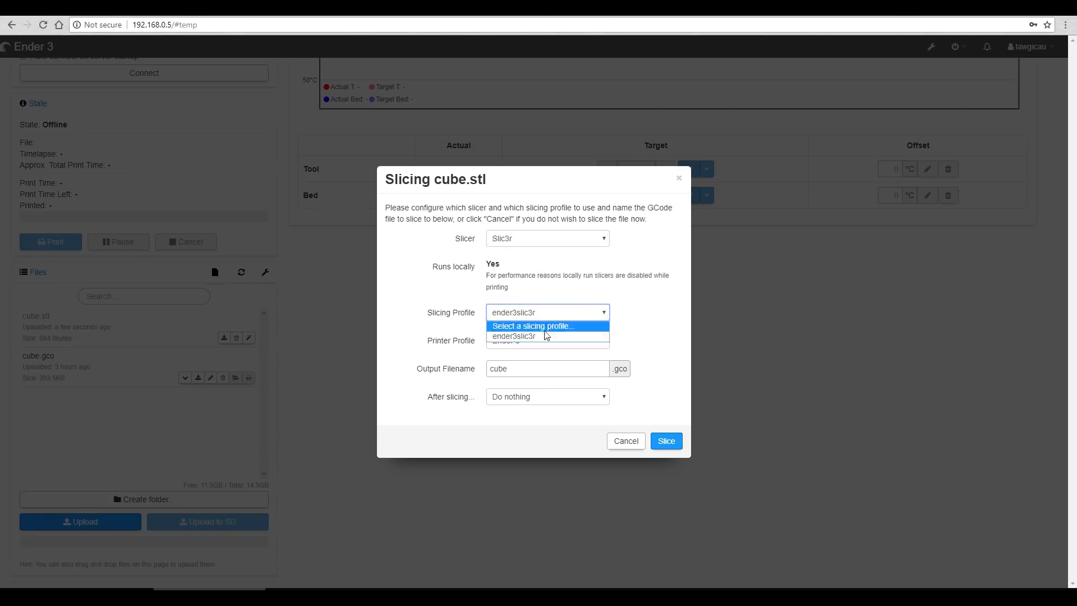
pyautogui.click(663, 337)
pyautogui.click(666, 442)
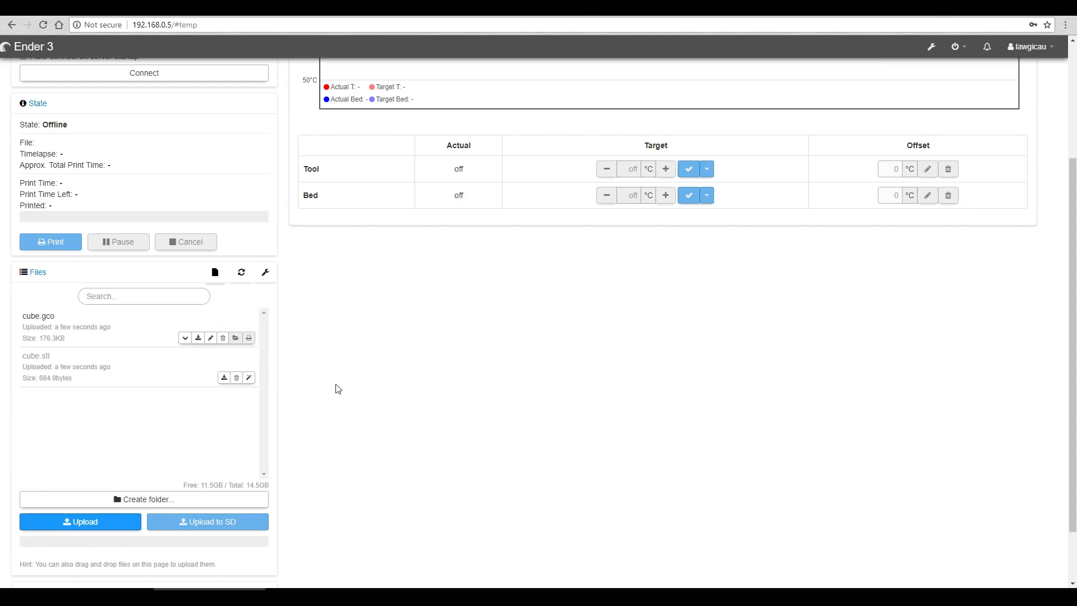
# Scroll back to the top and open the OctoPrint settings
pyautogui.scroll(3, 331, 389)
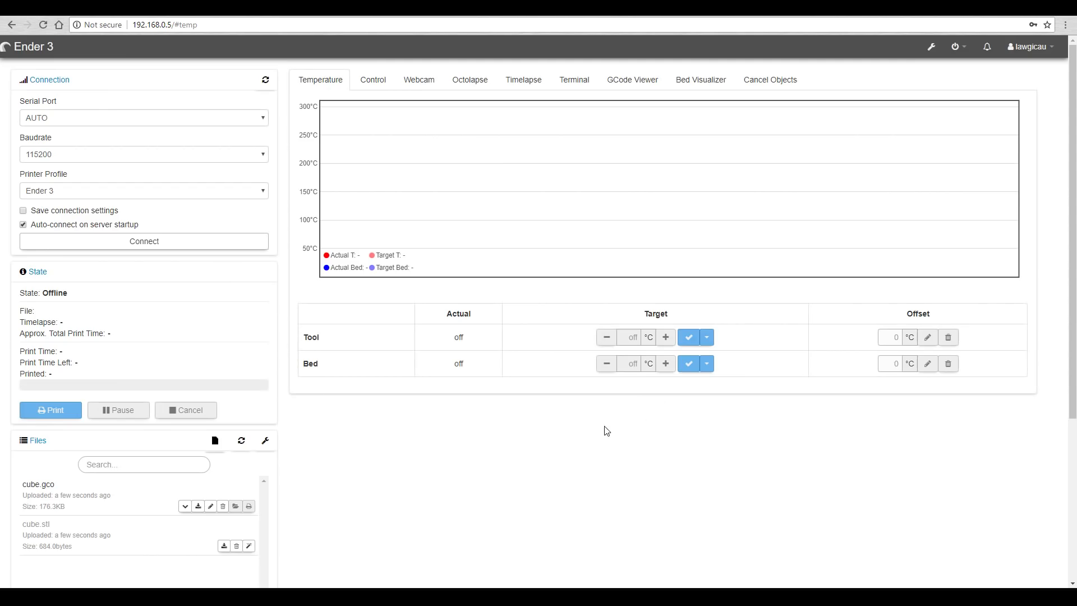
pyautogui.scroll(-1, 324, 463)
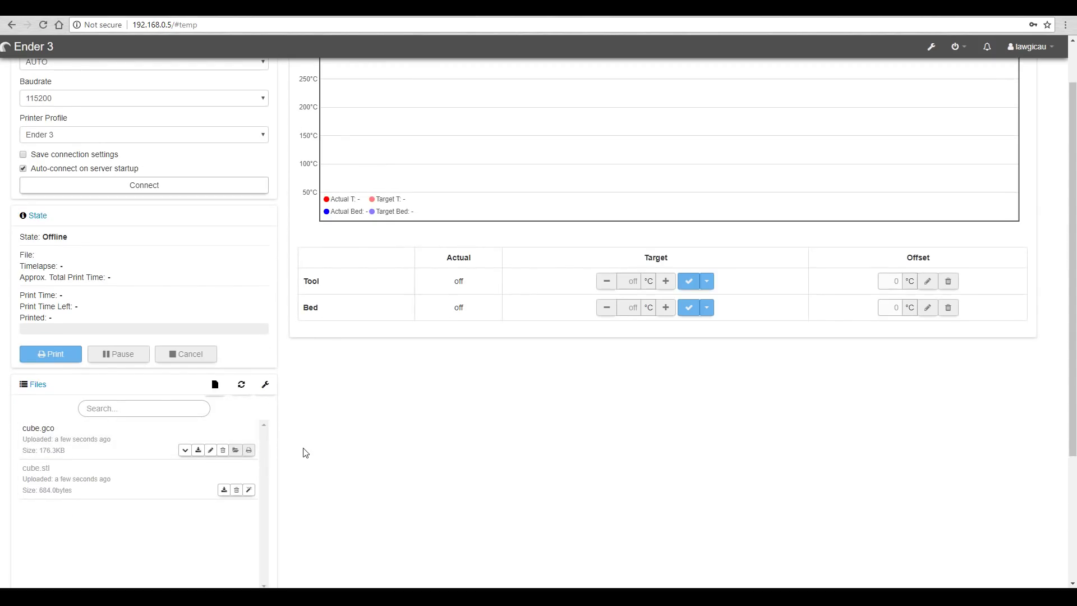
pyautogui.scroll(1, 314, 453)
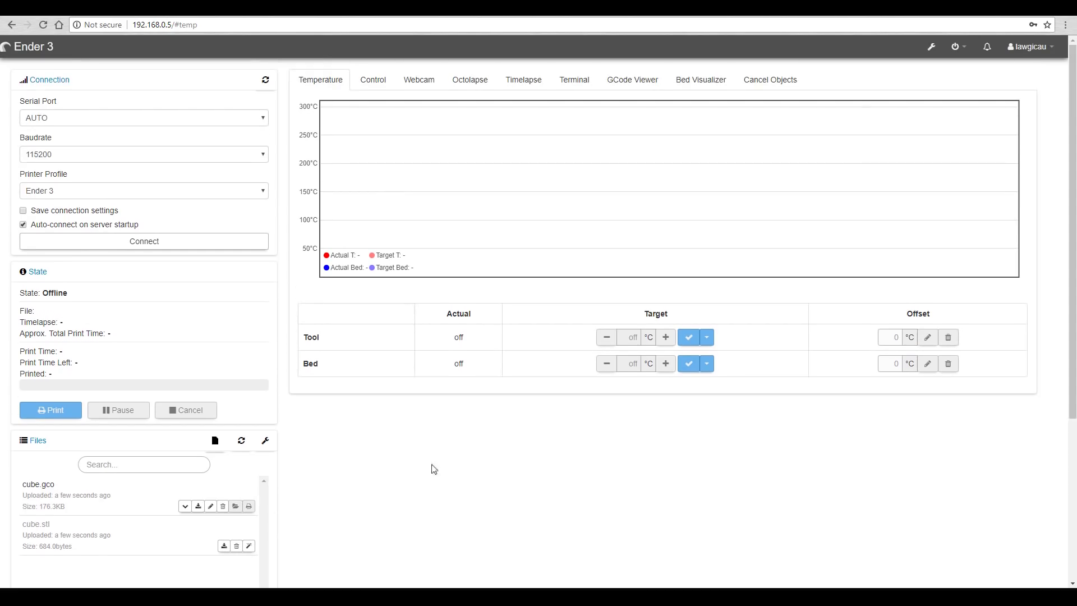
pyautogui.click(931, 49)
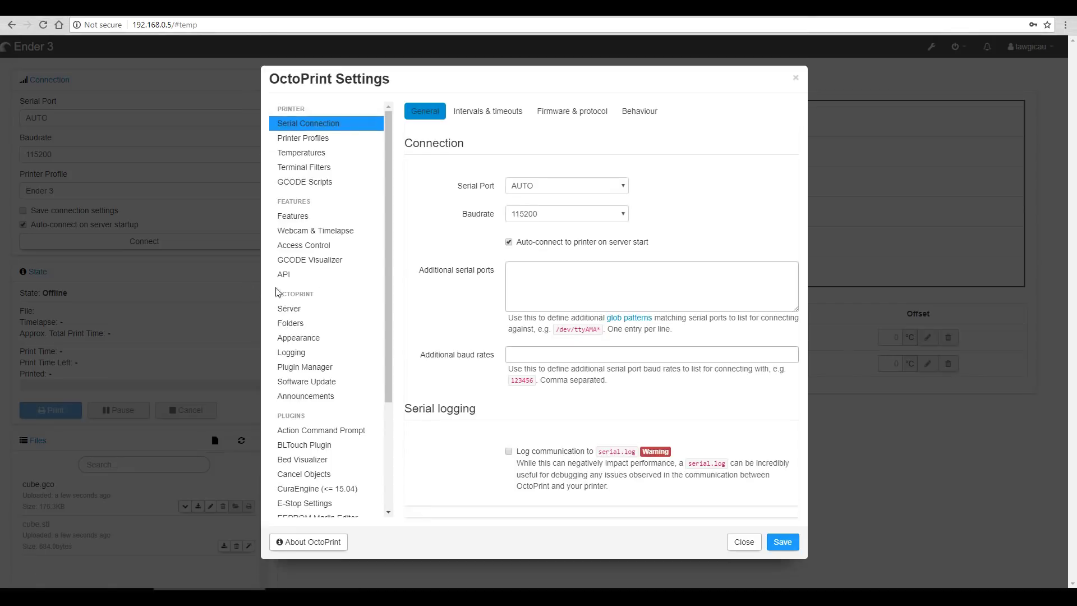
# Install Full-featured Slicer from Plugin Manager's repository (search 'slic') and restart OctoPrint
pyautogui.click(314, 366)
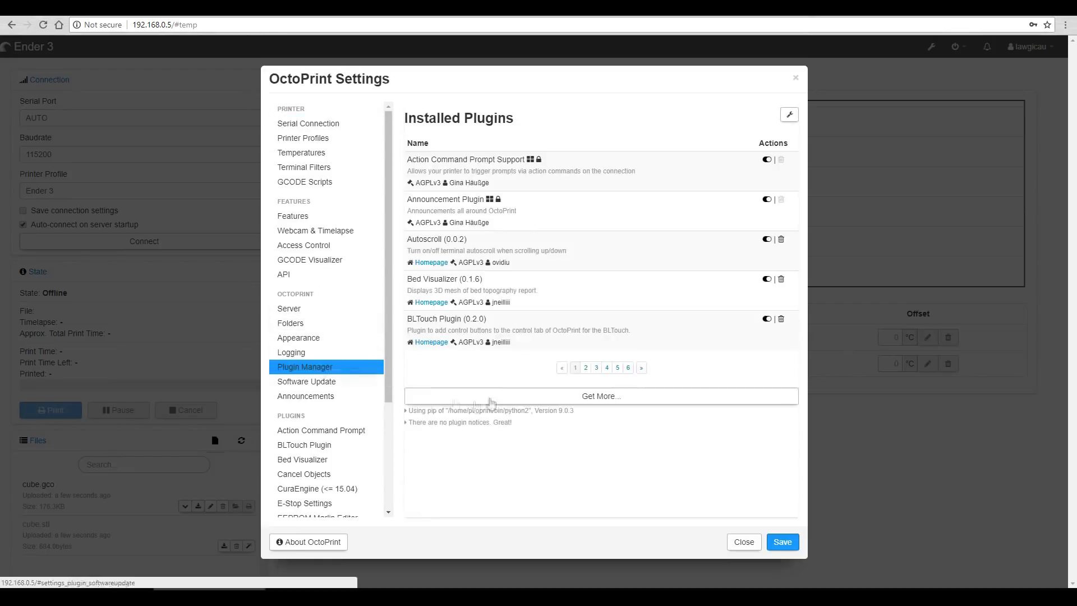
pyautogui.click(494, 397)
pyautogui.write('slicer')
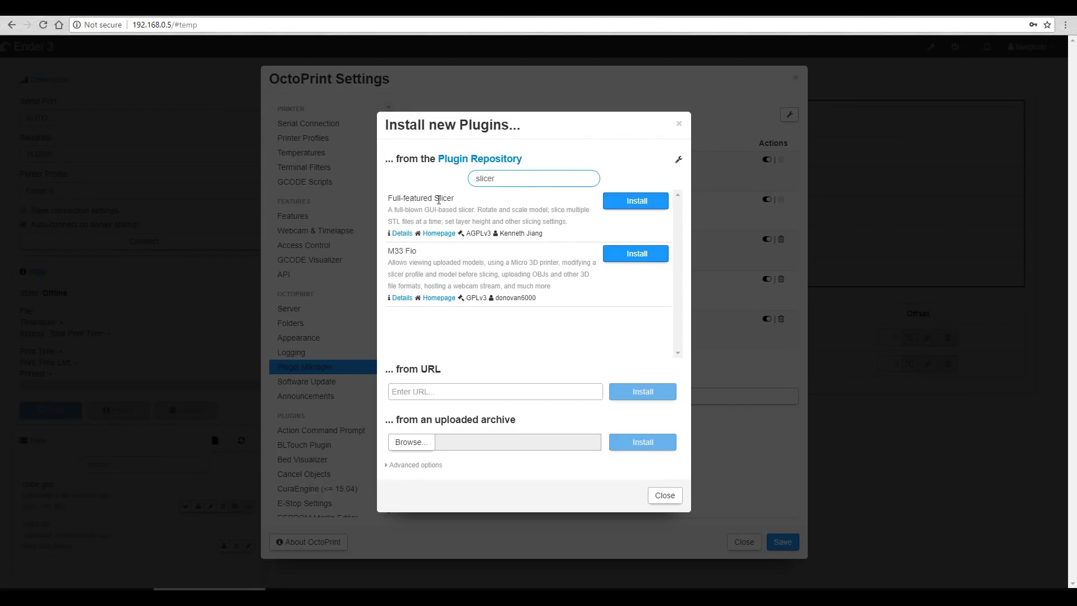
pyautogui.click(636, 200)
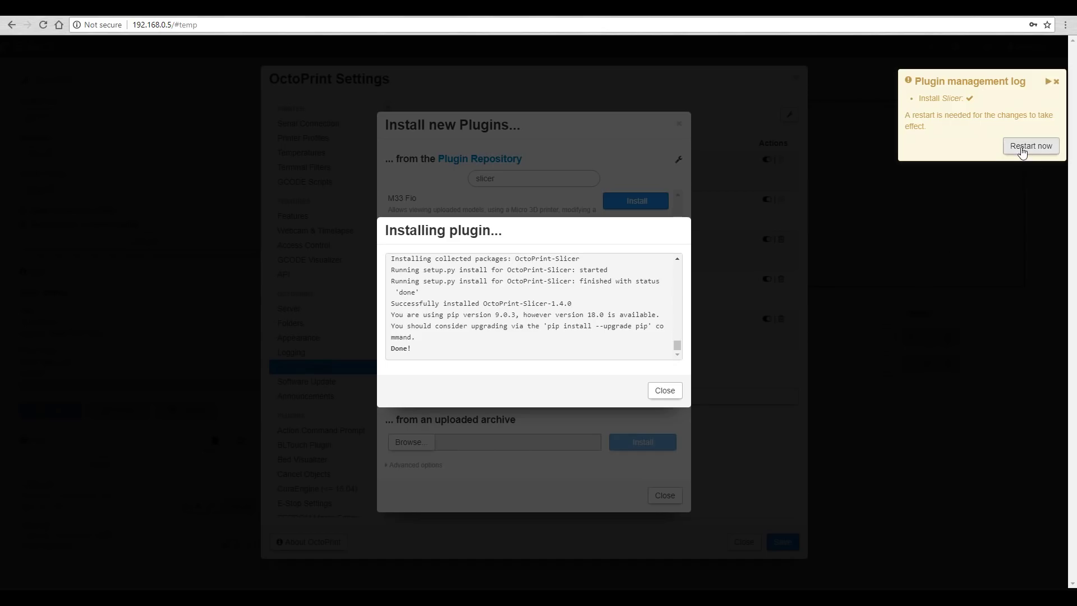
pyautogui.click(1021, 146)
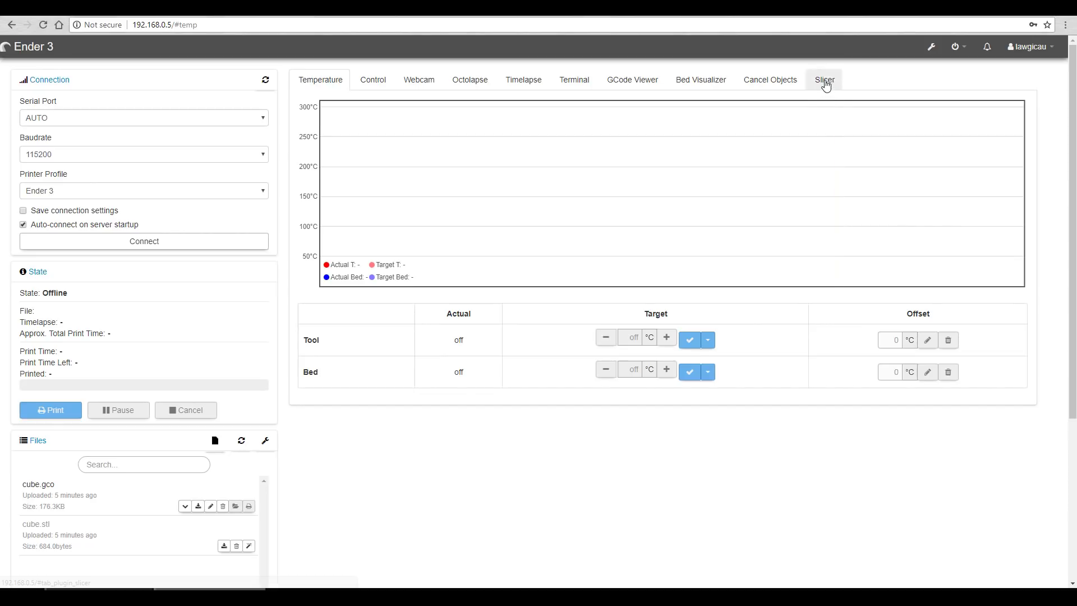
# Load cube.stl onto the build plate in the Slicer tab
pyautogui.click(825, 82)
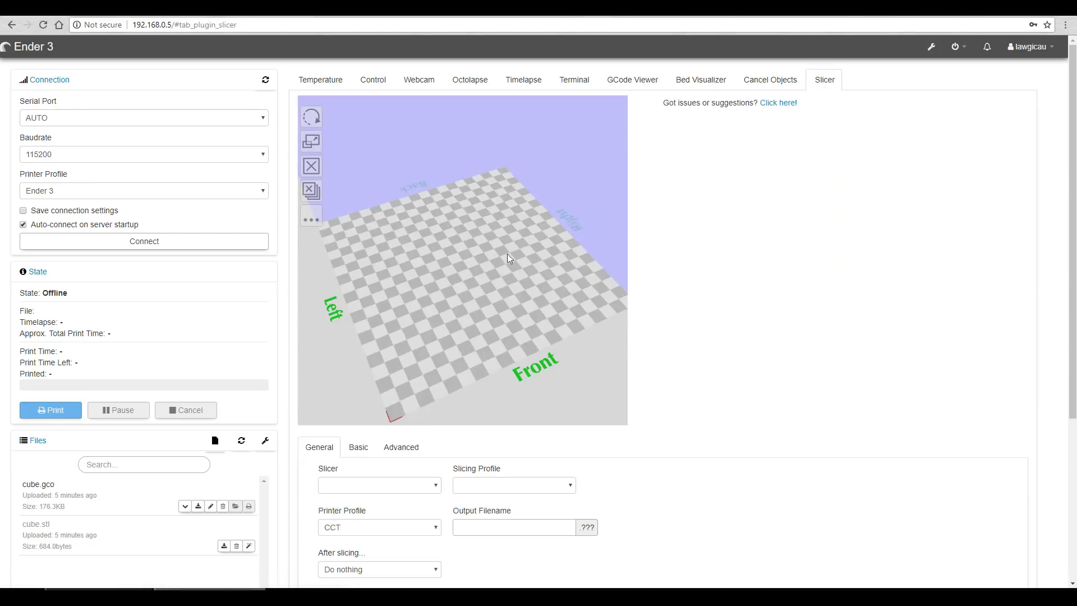
pyautogui.moveTo(451, 317); pyautogui.dragTo(512, 295)
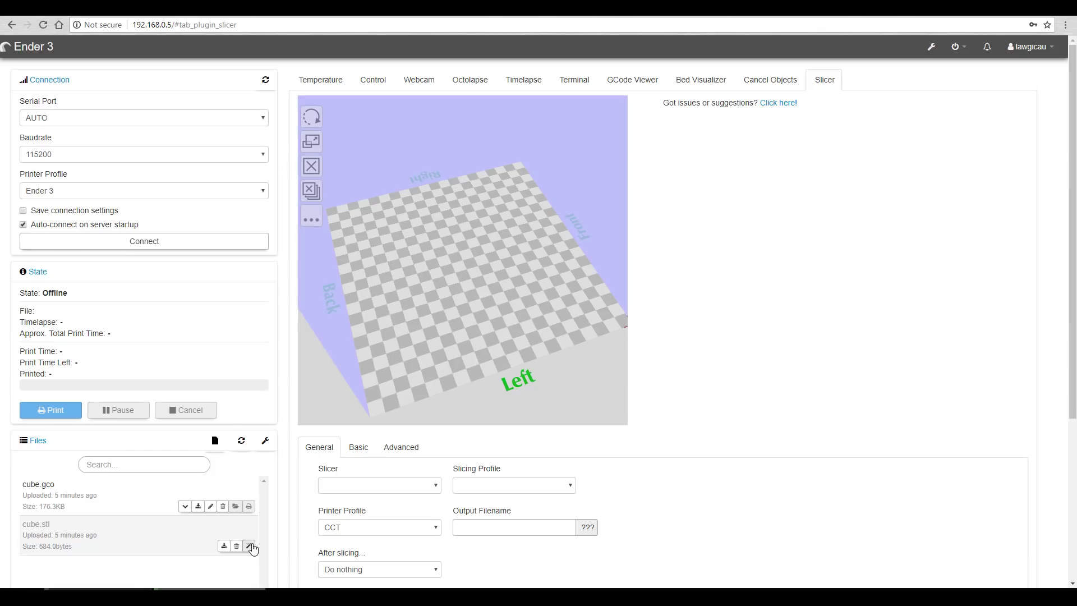
pyautogui.click(251, 546)
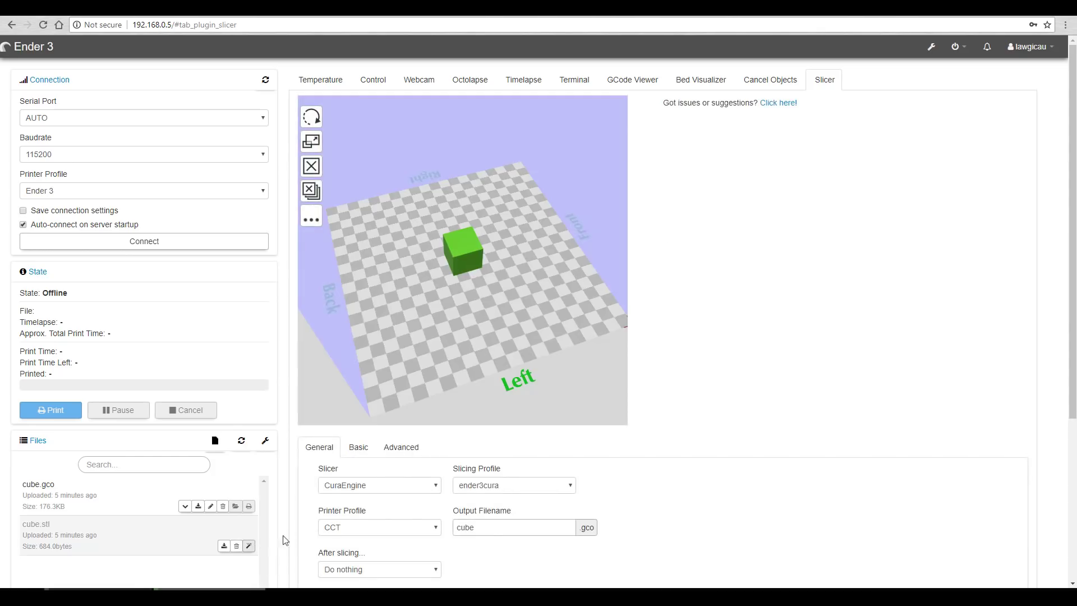
pyautogui.moveTo(479, 332); pyautogui.dragTo(472, 272)
# Leave the cube's scale unchanged and choose Slic3r as the slicing engine
pyautogui.click(313, 145)
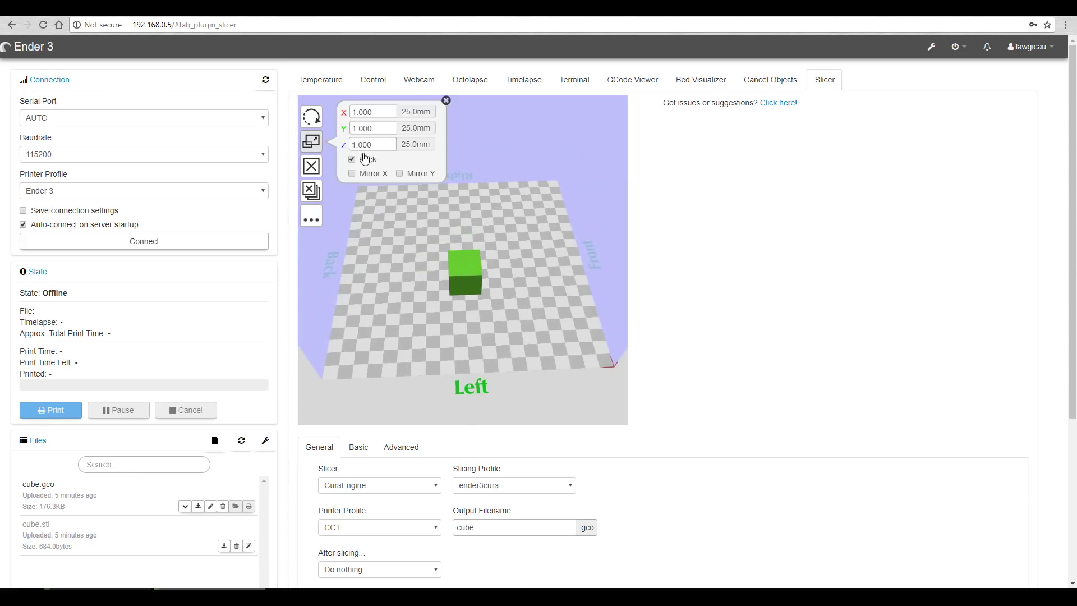
pyautogui.click(446, 102)
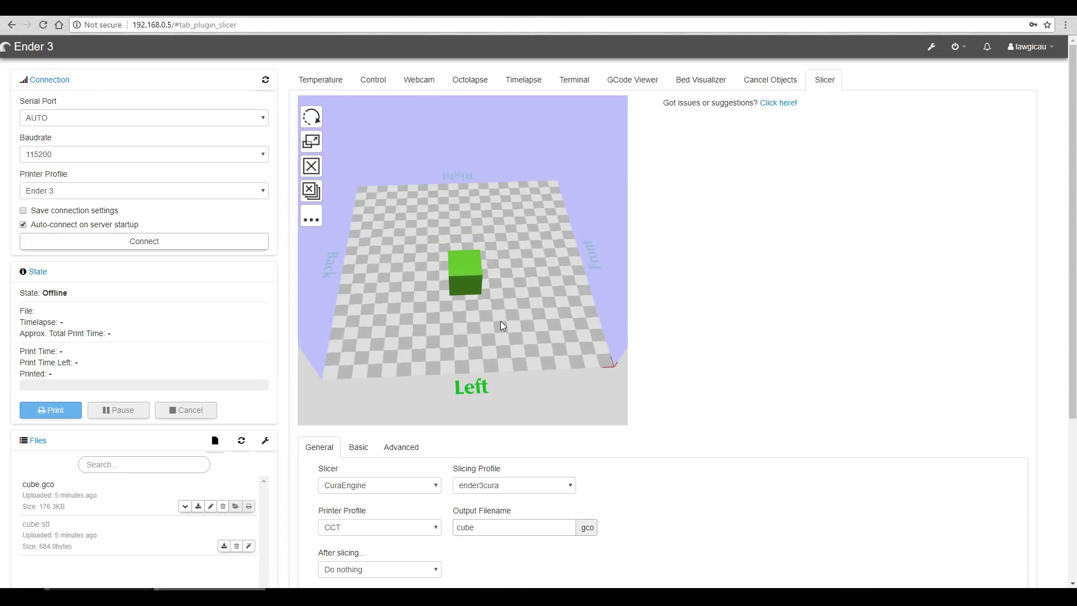
pyautogui.click(439, 486)
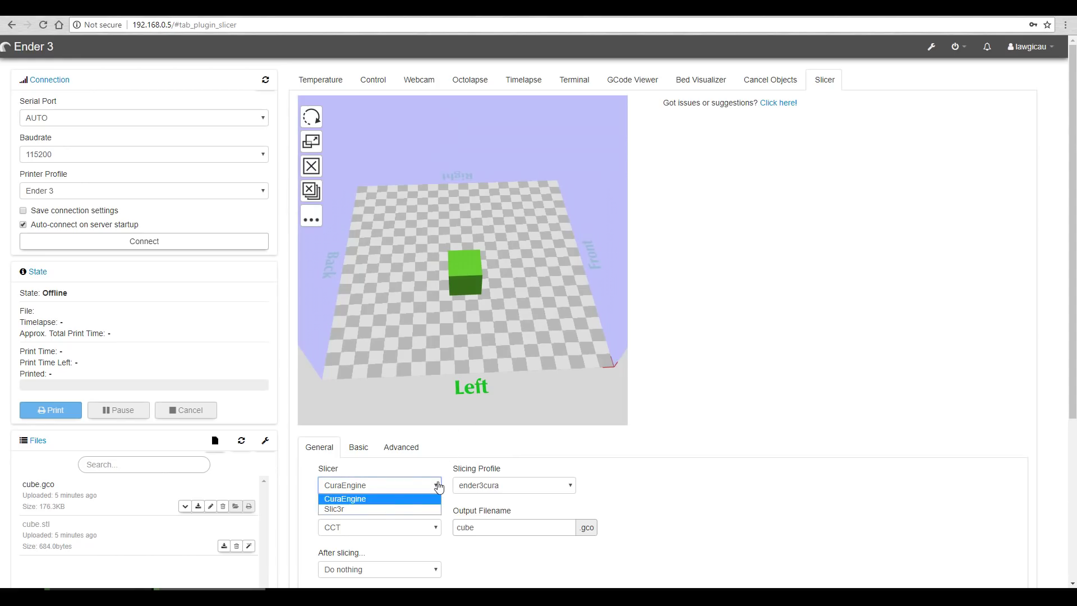
pyautogui.click(399, 509)
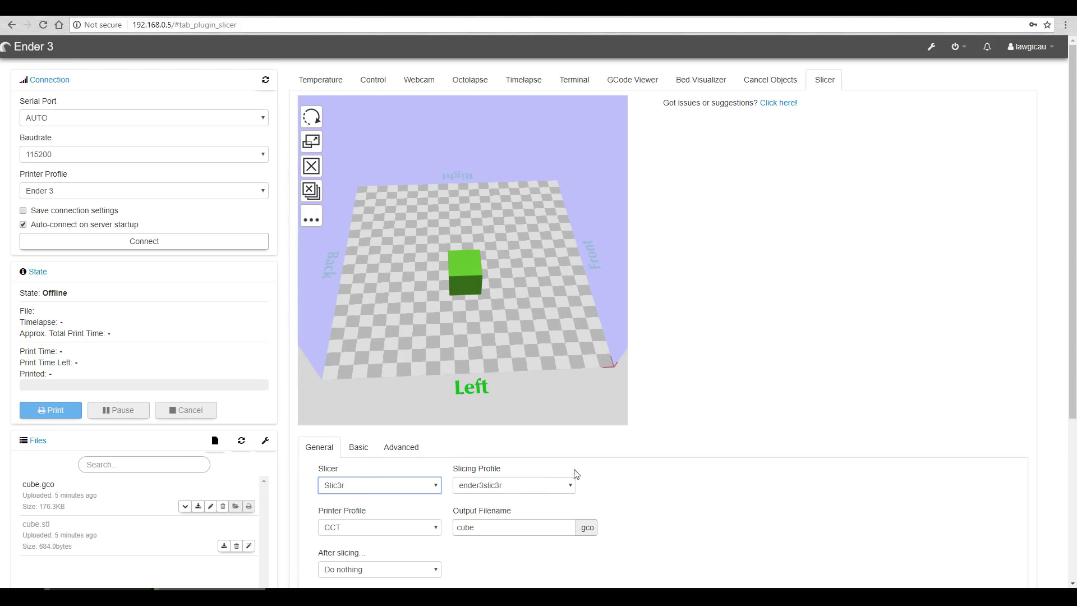
pyautogui.scroll(-1, 681, 453)
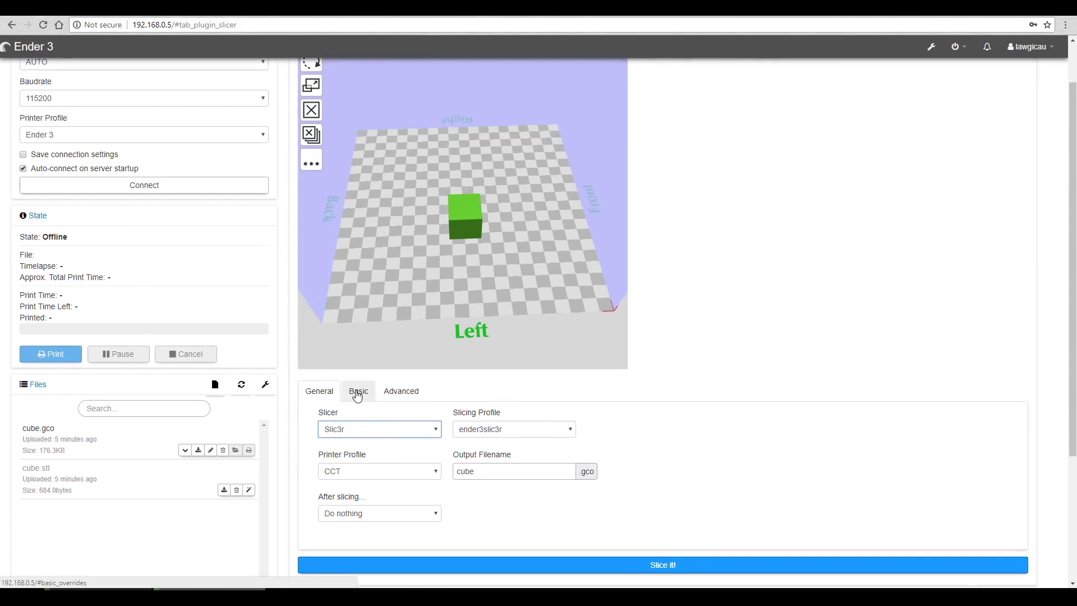
# Review the Basic and Advanced settings, then slice the cube into a new 171.9KB cube.gco
pyautogui.click(357, 394)
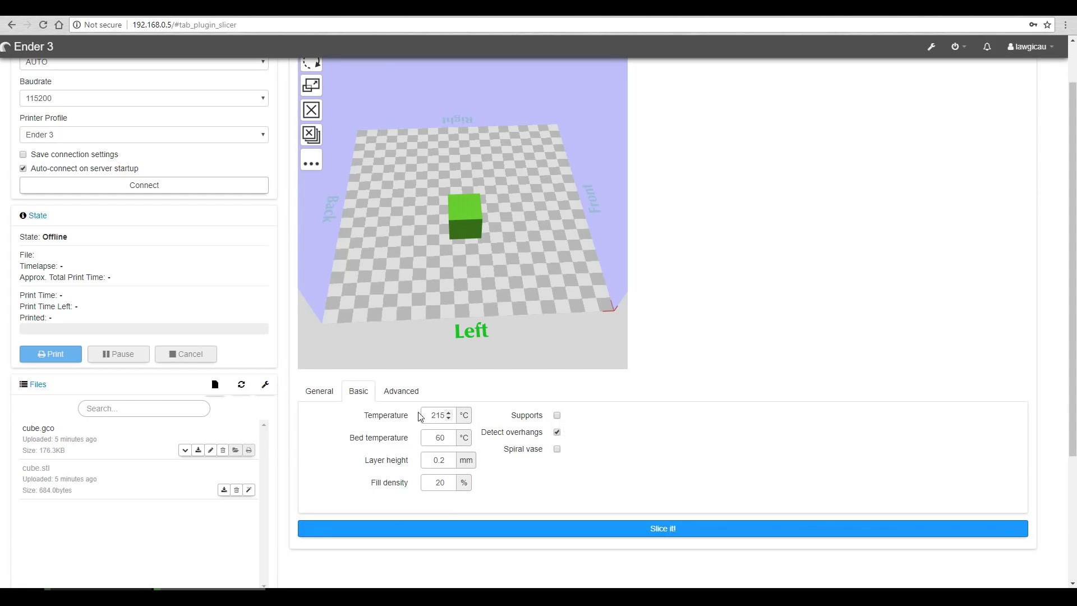
pyautogui.click(399, 390)
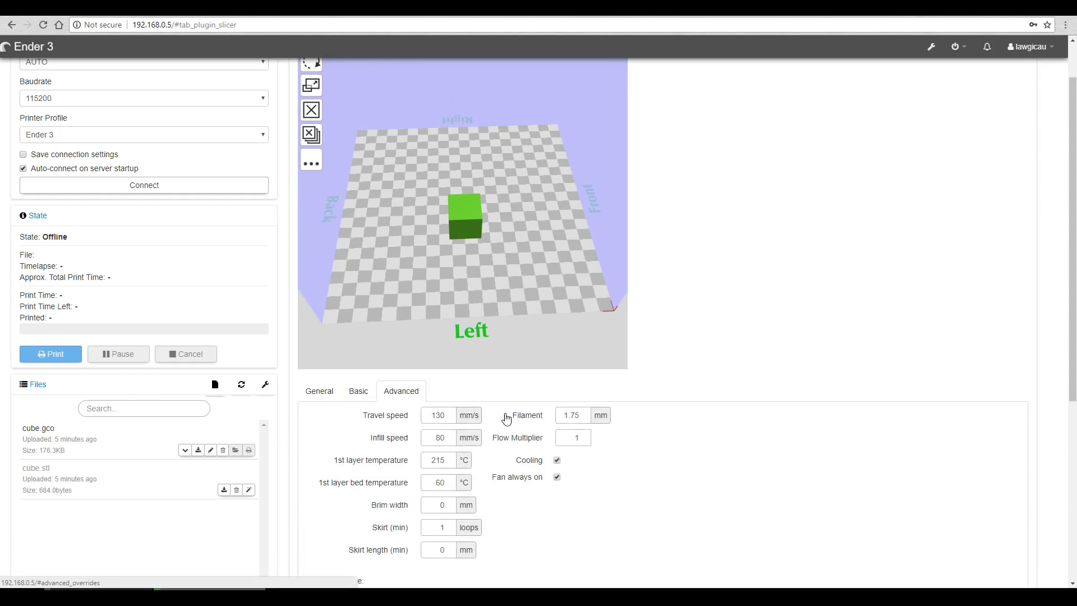
pyautogui.scroll(-1, 577, 437)
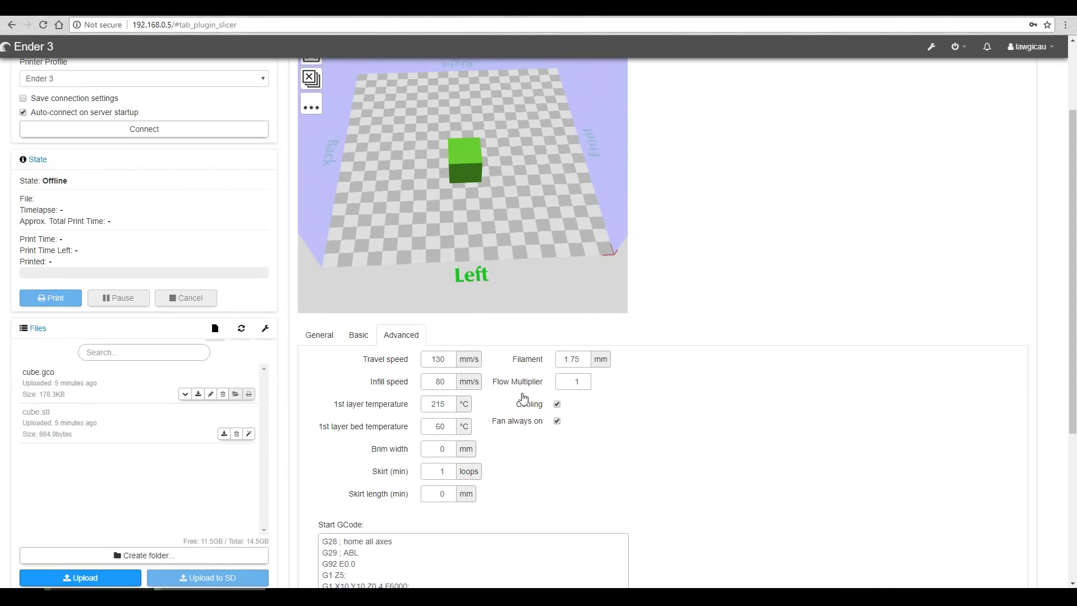
pyautogui.click(323, 336)
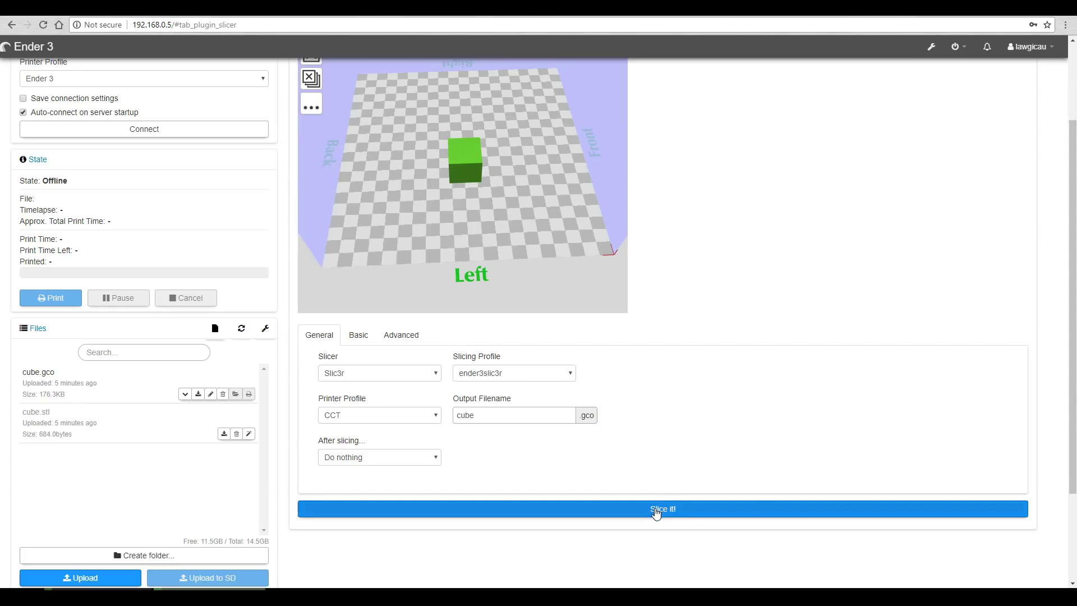
pyautogui.click(656, 510)
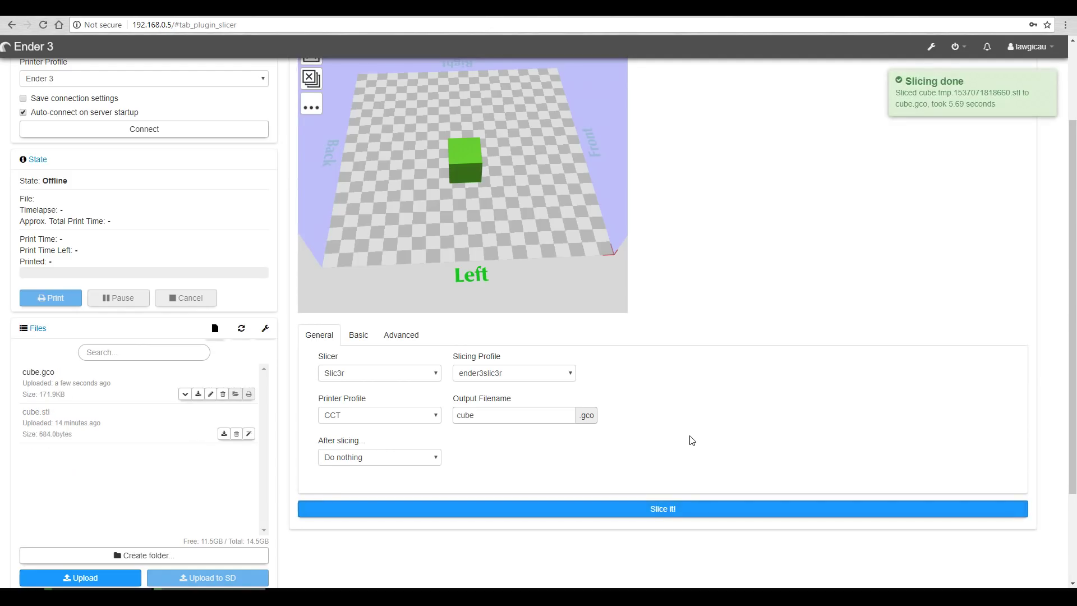
pyautogui.scroll(2, 743, 426)
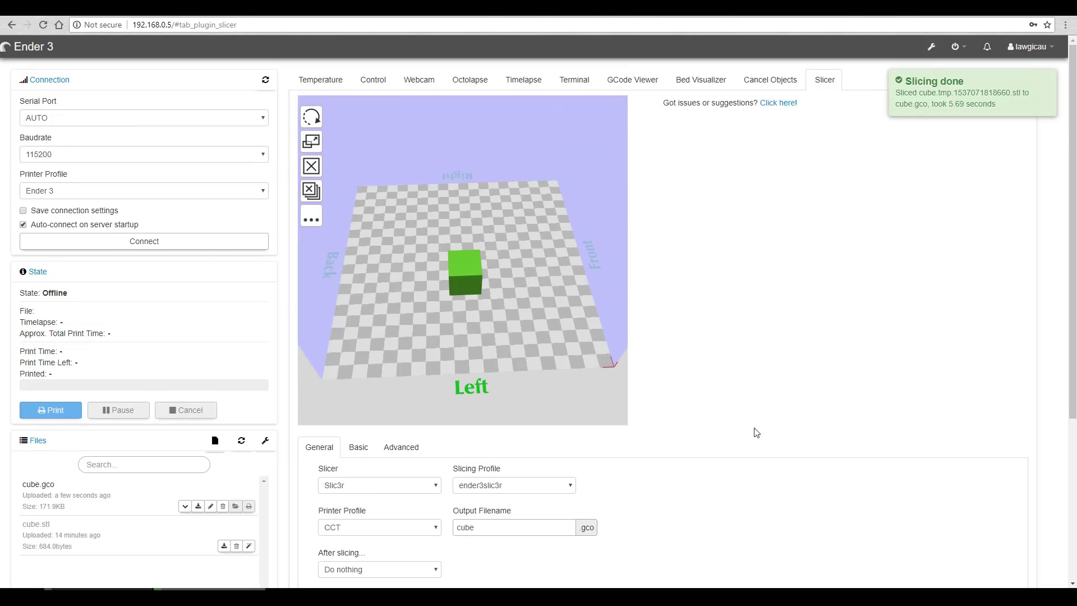
pyautogui.click(633, 80)
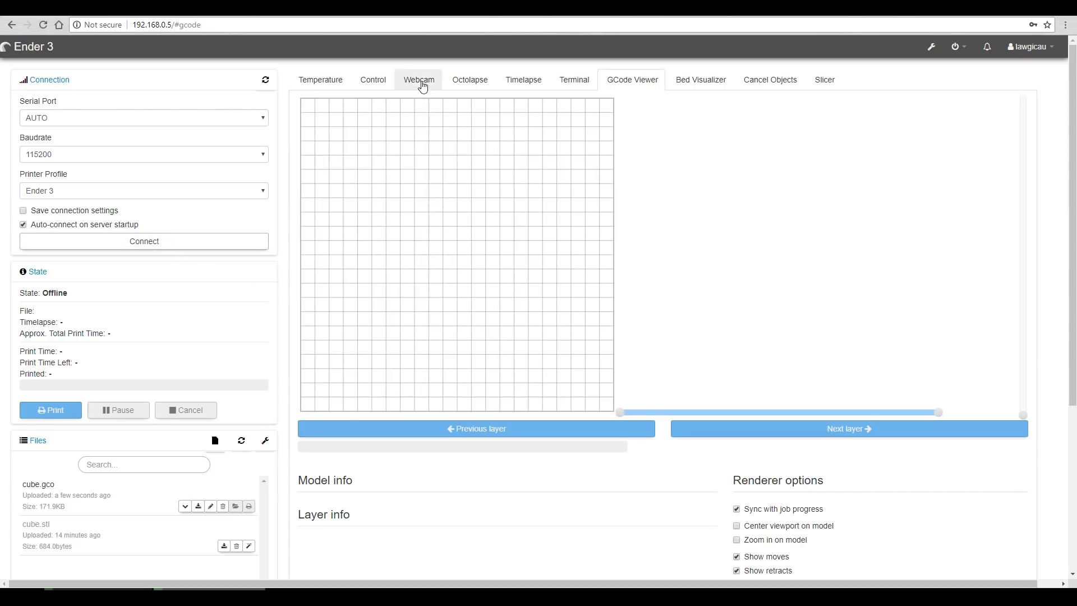
# Show the live webcam stream of the Ender 3's empty print bed
pyautogui.click(420, 81)
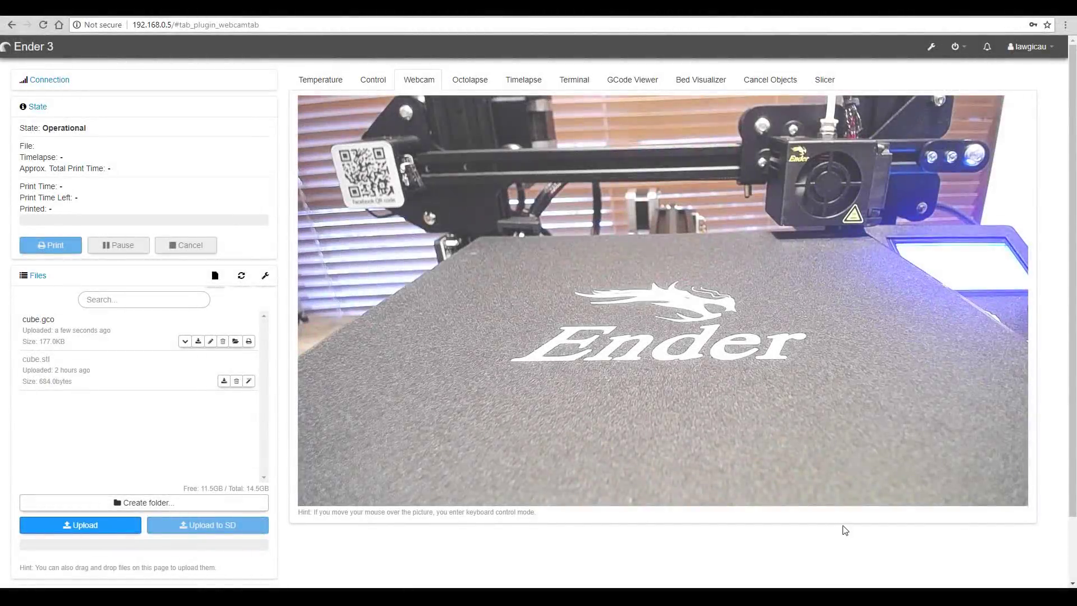
pyautogui.moveTo(828, 472)
# Load and start printing cube.gco from the Files list
pyautogui.click(235, 341)
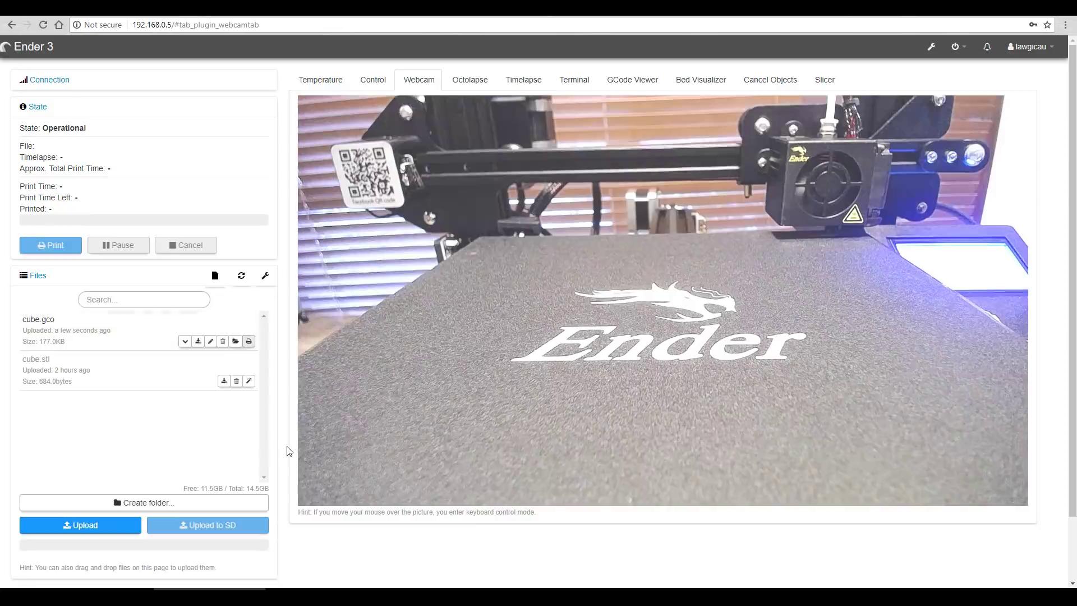